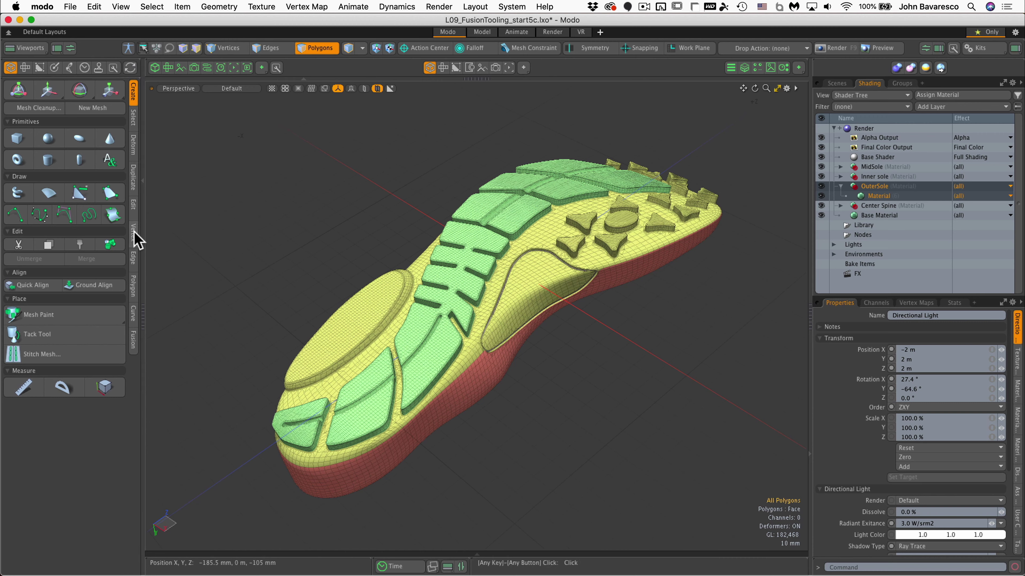
# Check which polygons are connected by selecting the connected geometry of individual green treads and the surrounding sole, clearing the selection at the end
pyautogui.click(134, 233)
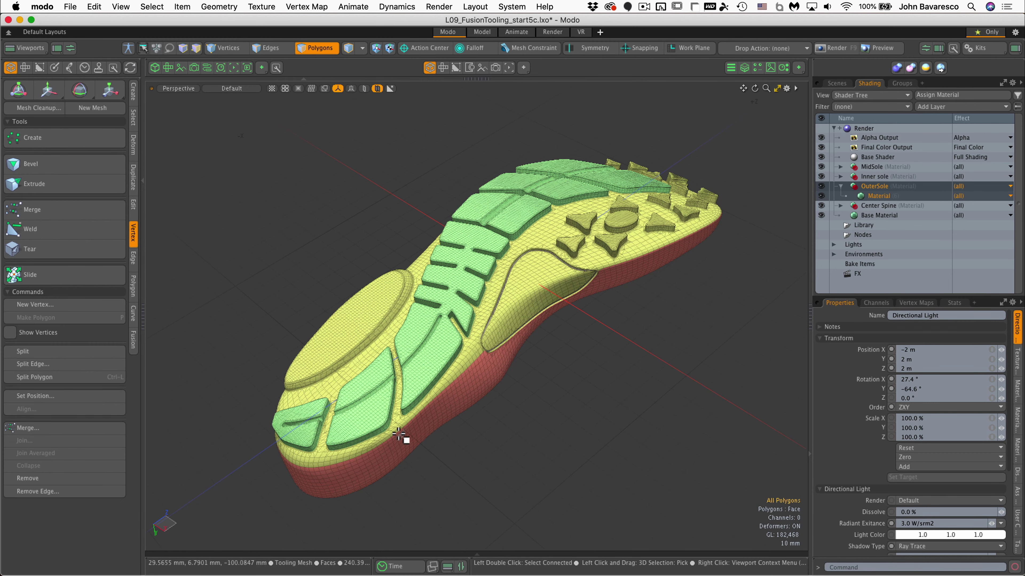
pyautogui.keyDown('ctrl'); pyautogui.keyDown('alt'); pyautogui.moveTo(409, 339); pyautogui.dragTo(457, 403); pyautogui.keyUp('alt'); pyautogui.keyUp('ctrl')
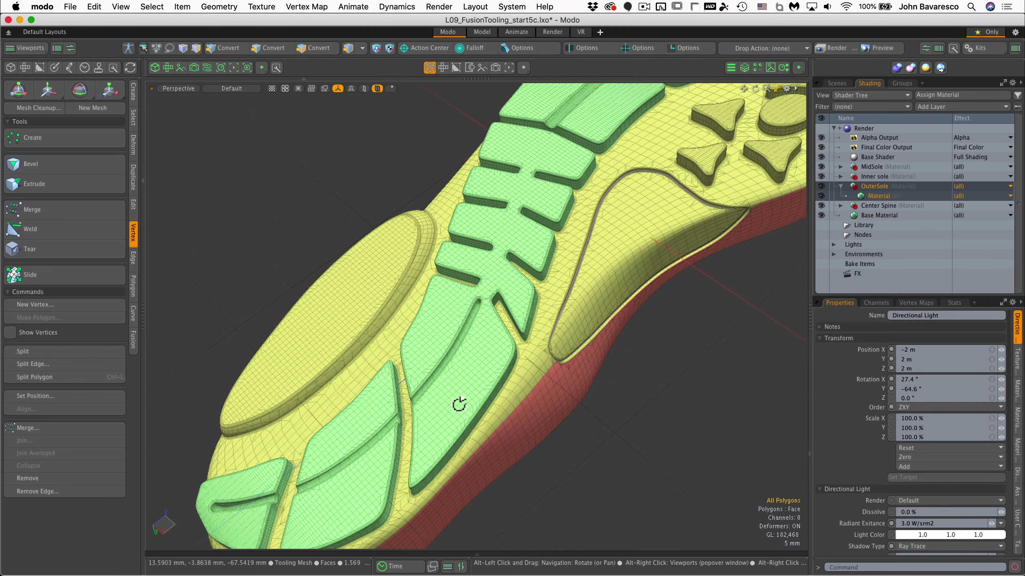
pyautogui.doubleClick(487, 363)
pyautogui.doubleClick(377, 464)
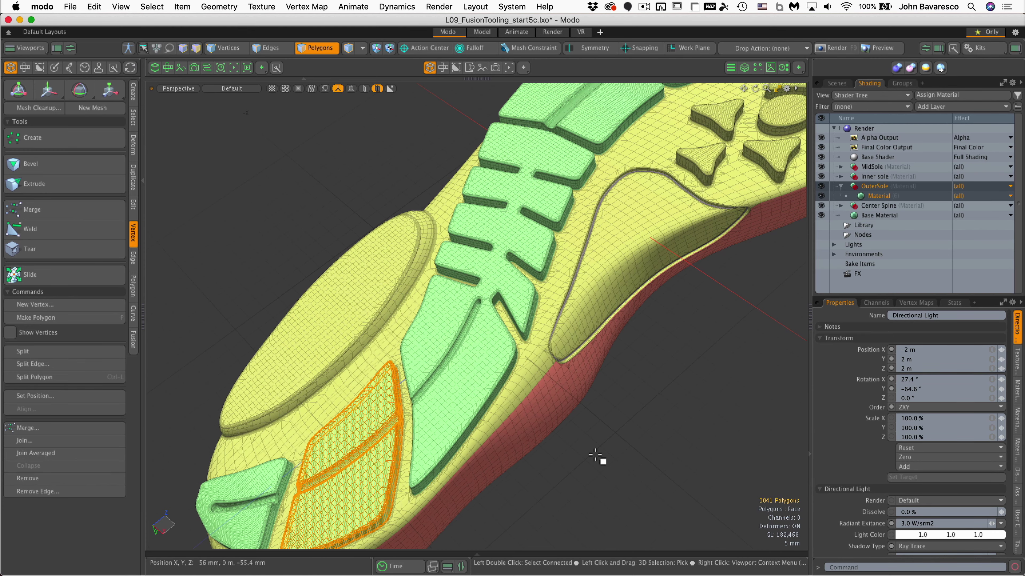
pyautogui.doubleClick(528, 367)
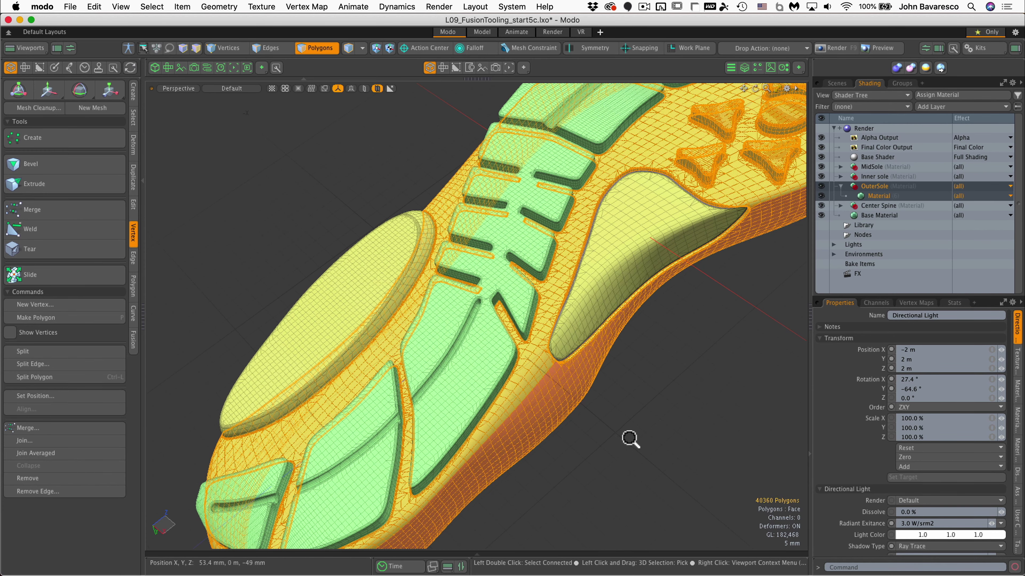
pyautogui.keyDown('ctrl'); pyautogui.keyDown('alt'); pyautogui.moveTo(629, 438); pyautogui.dragTo(605, 450); pyautogui.keyUp('alt'); pyautogui.keyUp('ctrl')
pyautogui.moveTo(605, 451)
pyautogui.keyDown('alt'); pyautogui.mouseDown()
pyautogui.moveTo(599, 462)
pyautogui.moveTo(693, 407)
pyautogui.moveTo(622, 444)
pyautogui.mouseUp(); pyautogui.keyUp('alt')
pyautogui.click(638, 435)
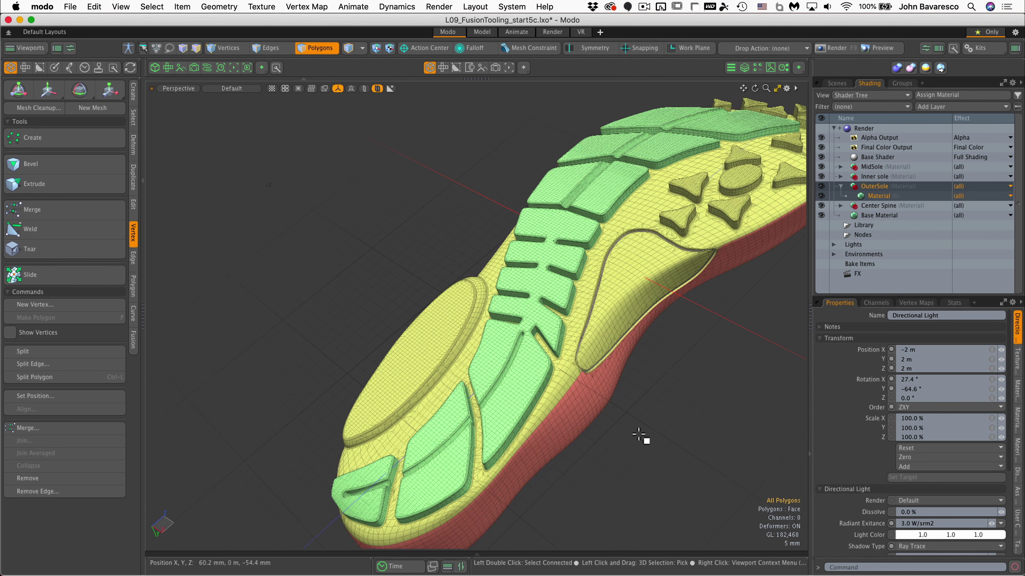
# Merge the vertices of the whole sole mesh using the Automatic range, with discontinuous UV values merged
pyautogui.keyDown('ctrl'); pyautogui.keyDown('alt'); pyautogui.moveTo(405, 216); pyautogui.dragTo(336, 226); pyautogui.keyUp('alt'); pyautogui.keyUp('ctrl')
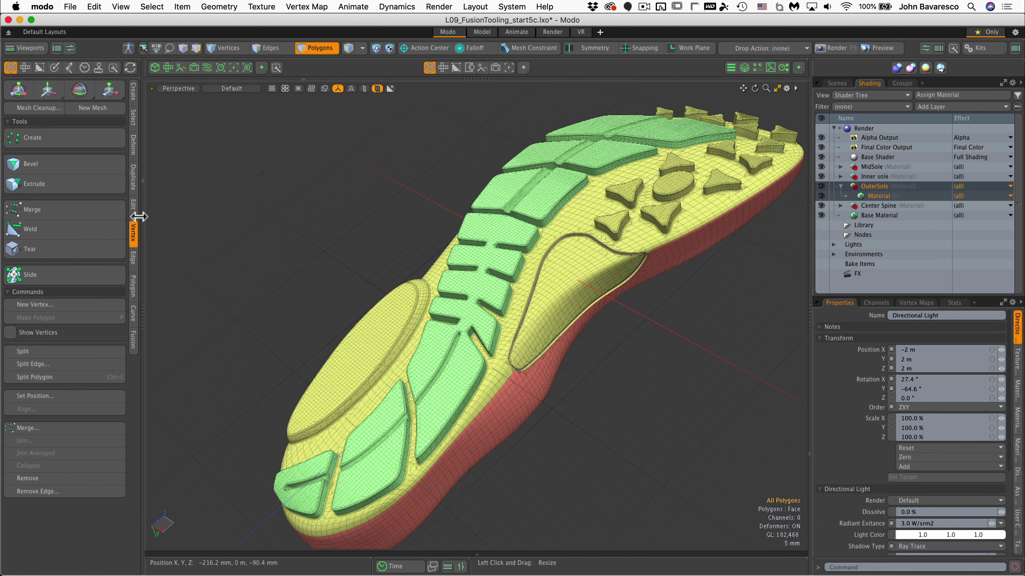
pyautogui.click(89, 427)
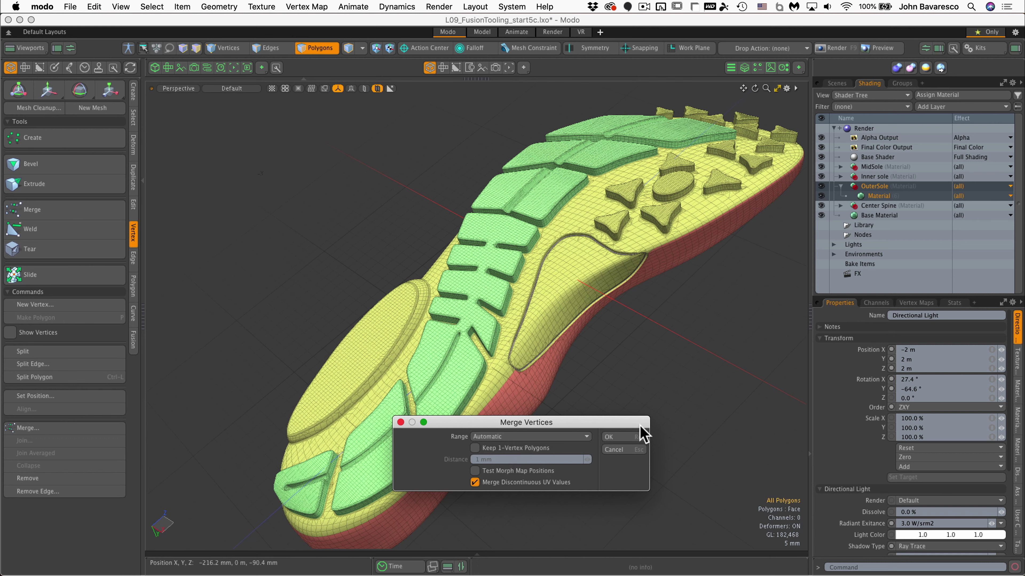
pyautogui.click(631, 438)
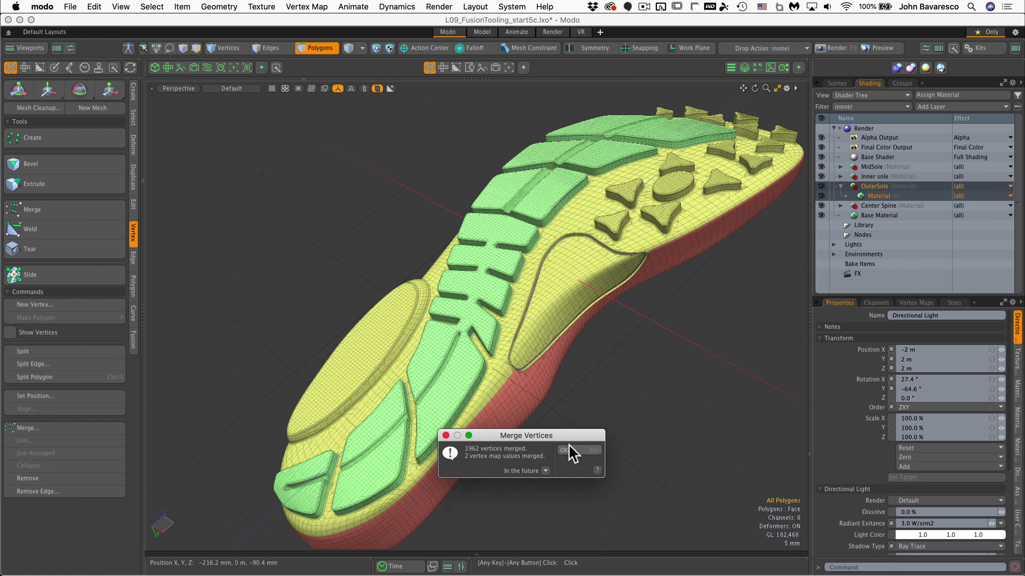
pyautogui.click(573, 452)
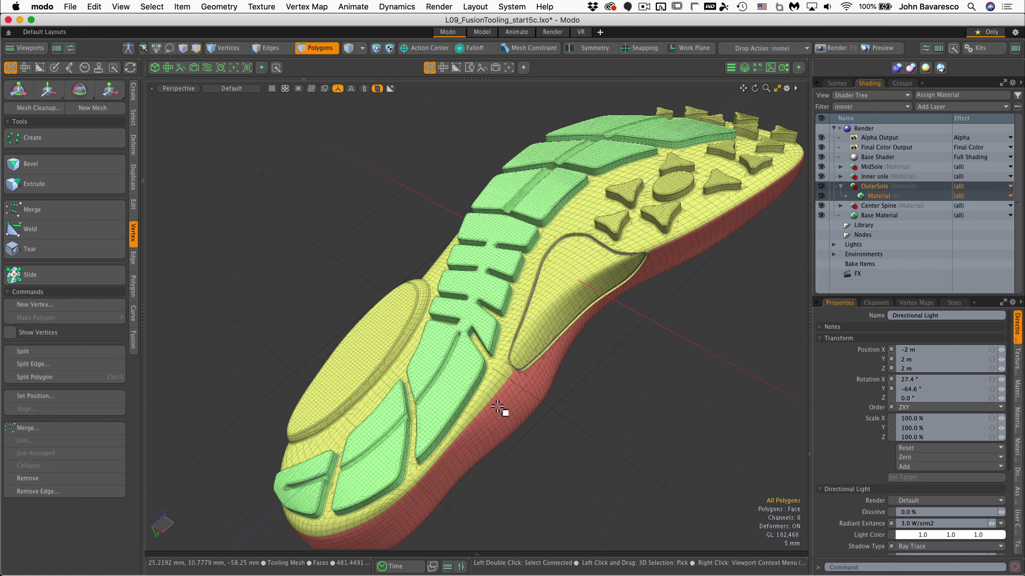
# Select all polygons connected across the sole to examine whether the treads and base are joined, and clear the selection
pyautogui.press(']')
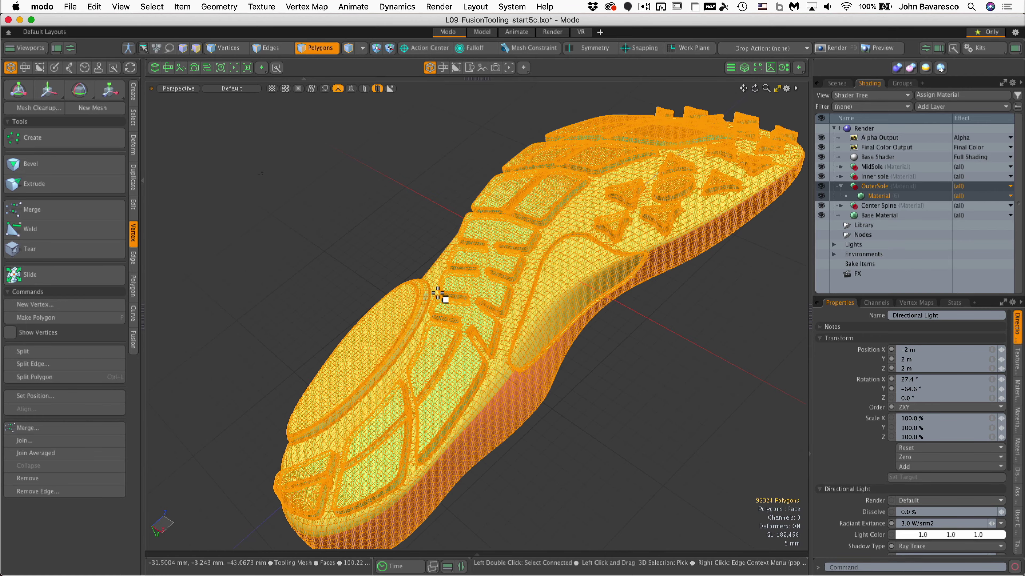
pyautogui.scroll(3, 546, 327)
pyautogui.keyDown('alt'); pyautogui.moveTo(546, 328); pyautogui.dragTo(629, 406); pyautogui.keyUp('alt')
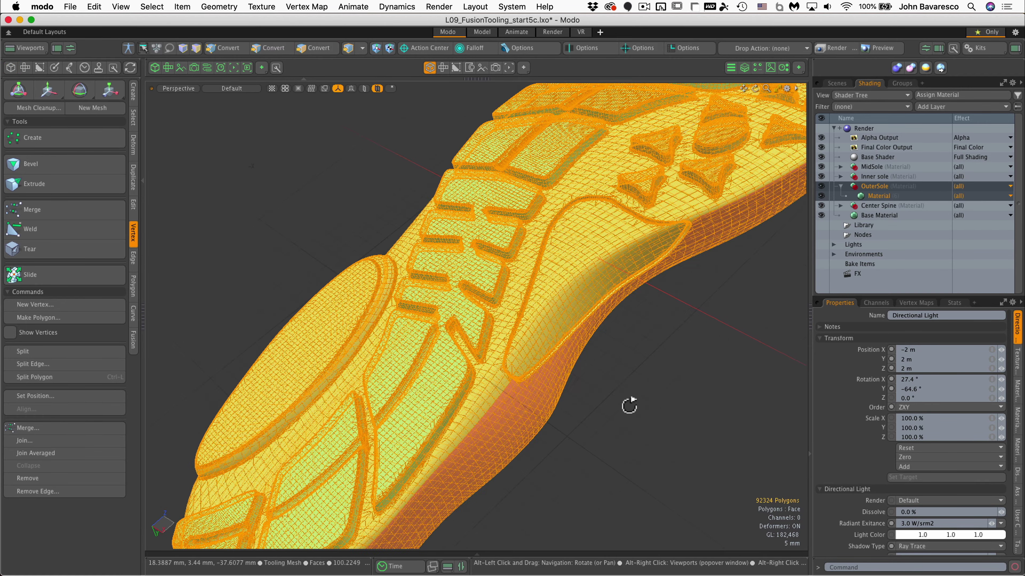
pyautogui.click(629, 406)
pyautogui.scroll(-4, 510, 336)
pyautogui.keyDown('alt'); pyautogui.moveTo(510, 336); pyautogui.dragTo(567, 466); pyautogui.keyUp('alt')
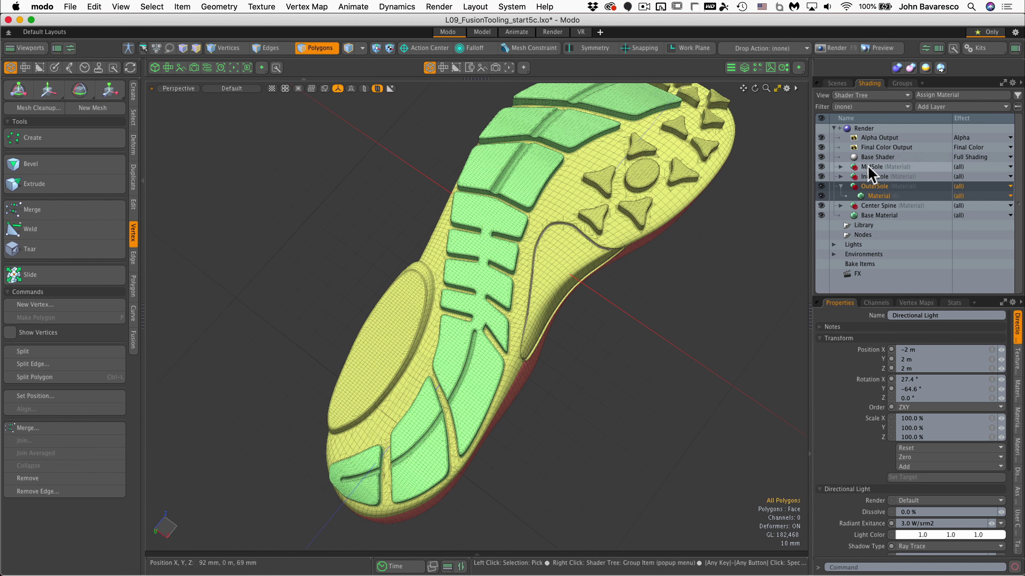
# Check the viewport's item visibility settings and make the "lights and cam and stuff" group and its items visible
pyautogui.keyDown('alt'); pyautogui.moveTo(667, 305); pyautogui.dragTo(496, 240); pyautogui.keyUp('alt')
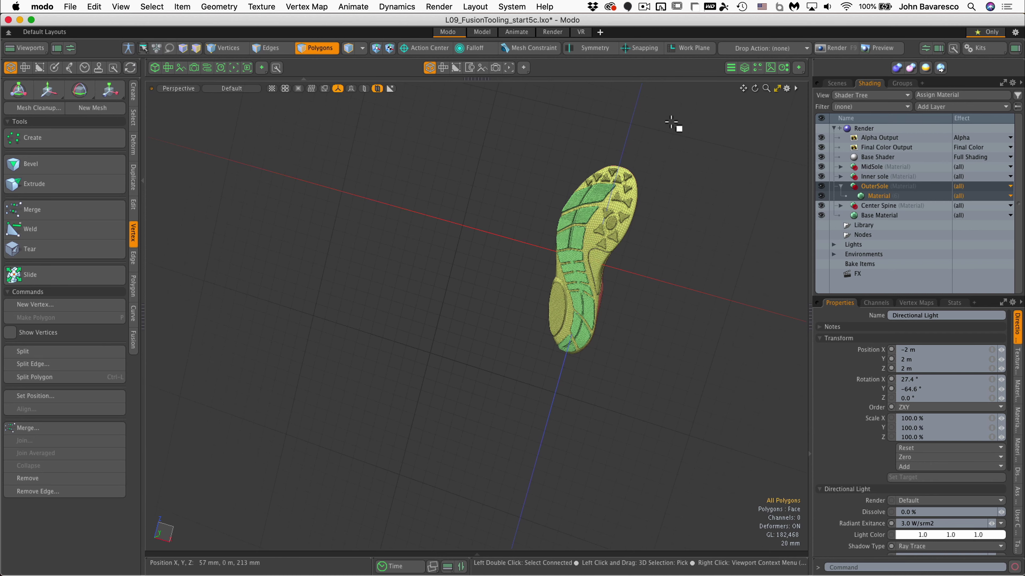
pyautogui.click(785, 90)
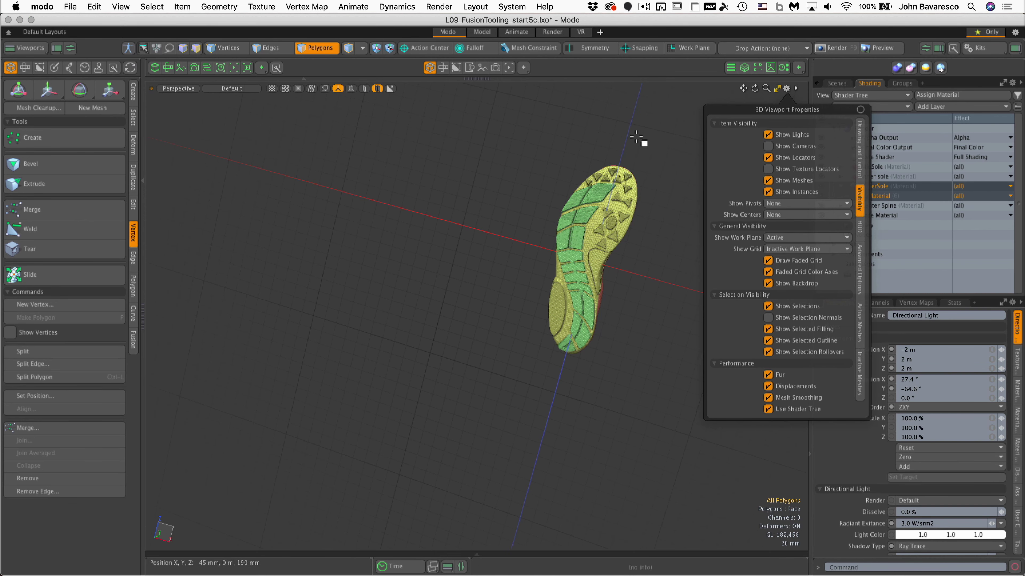
pyautogui.click(837, 83)
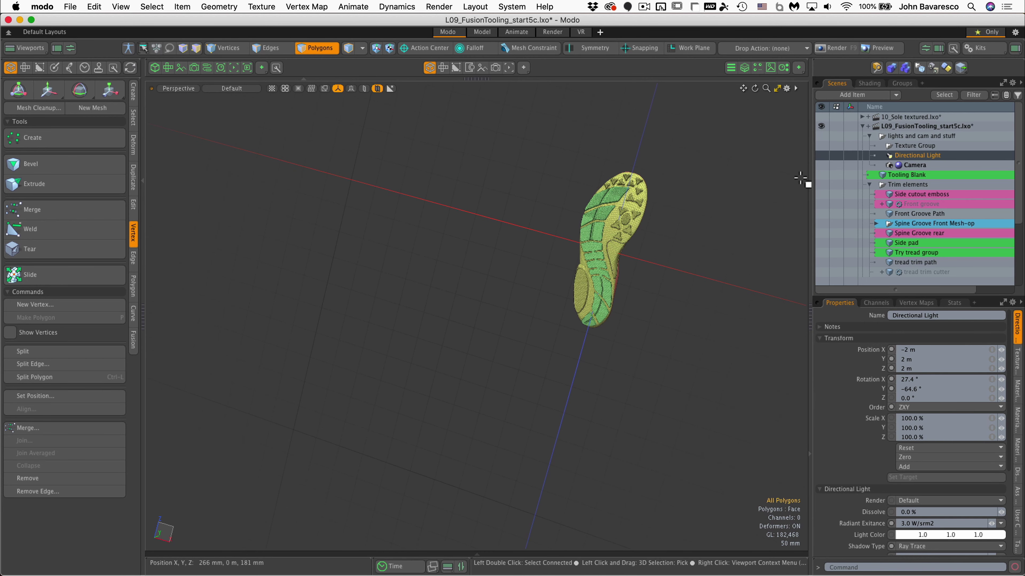
pyautogui.moveTo(823, 164); pyautogui.dragTo(822, 139)
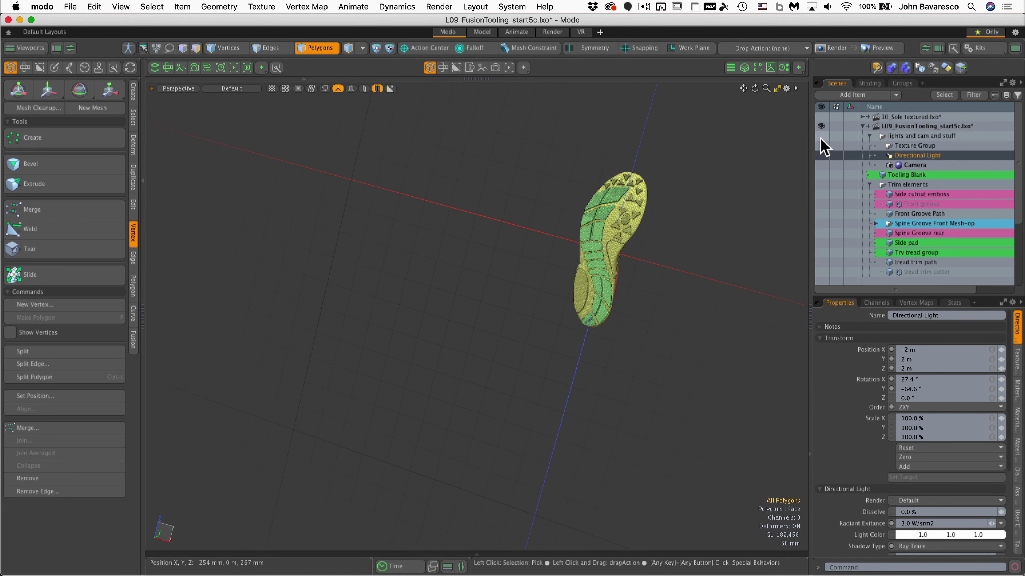
# Select the Directional Light in the scene and change its type to Area Light
pyautogui.keyDown('ctrl'); pyautogui.keyDown('alt'); pyautogui.moveTo(638, 263); pyautogui.dragTo(540, 297); pyautogui.keyUp('alt'); pyautogui.keyUp('ctrl')
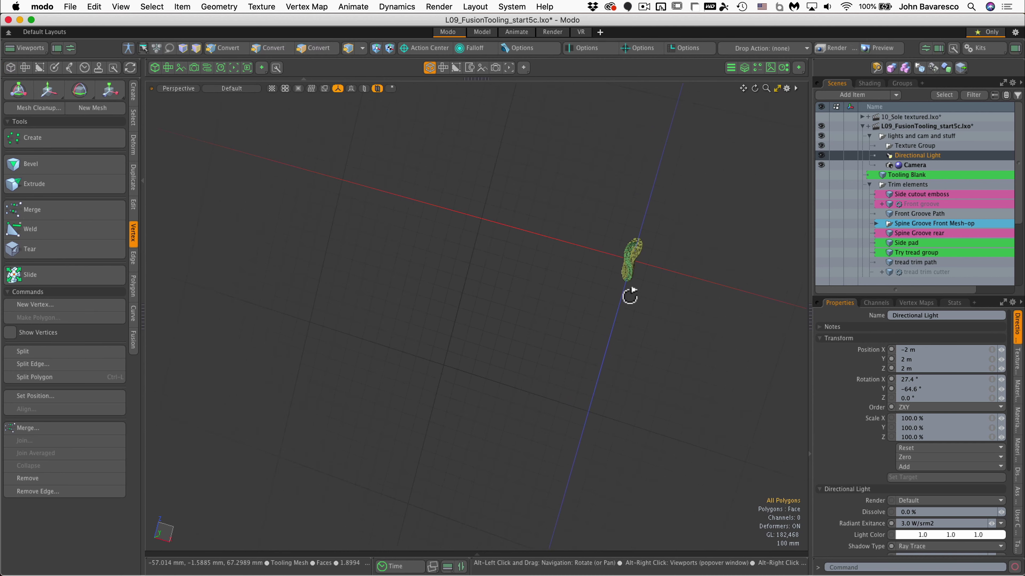
pyautogui.keyDown('ctrl'); pyautogui.keyDown('alt'); pyautogui.moveTo(630, 293); pyautogui.dragTo(580, 274); pyautogui.keyUp('alt'); pyautogui.keyUp('ctrl')
pyautogui.keyDown('alt'); pyautogui.keyDown('shift'); pyautogui.moveTo(581, 275); pyautogui.dragTo(486, 364); pyautogui.keyUp('shift'); pyautogui.keyUp('alt')
pyautogui.press('space')
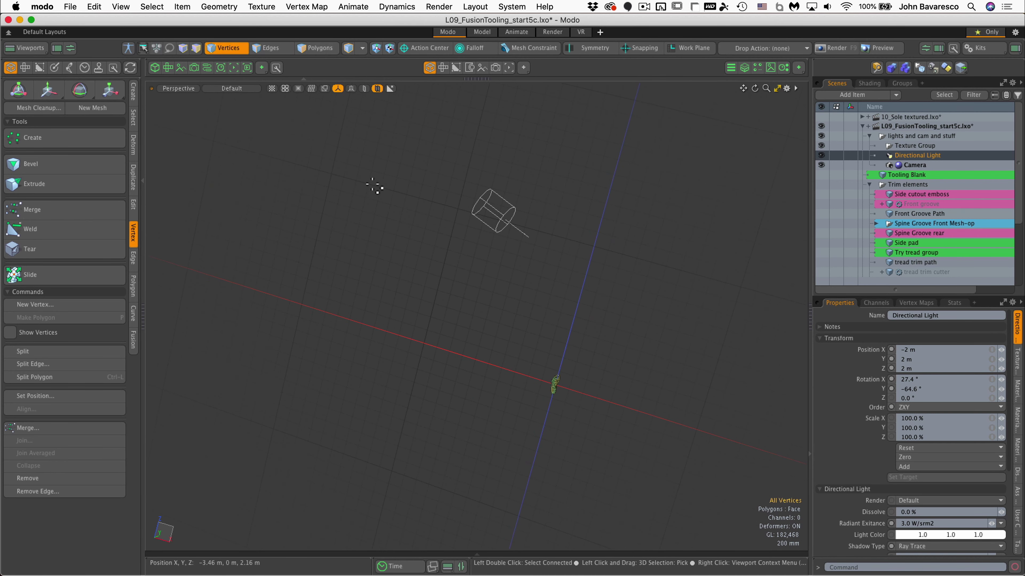
pyautogui.click(495, 217)
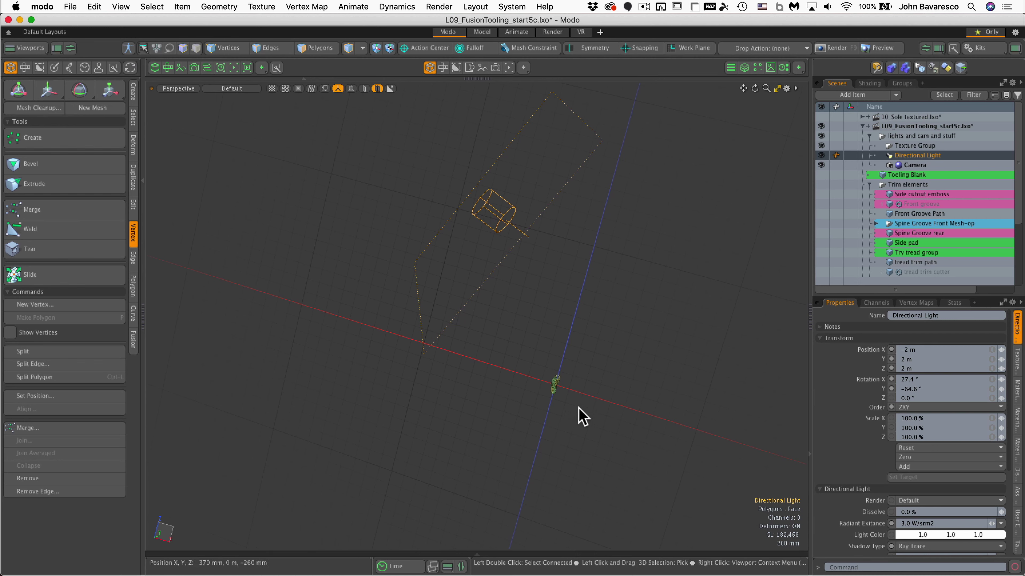
pyautogui.rightClick(912, 157)
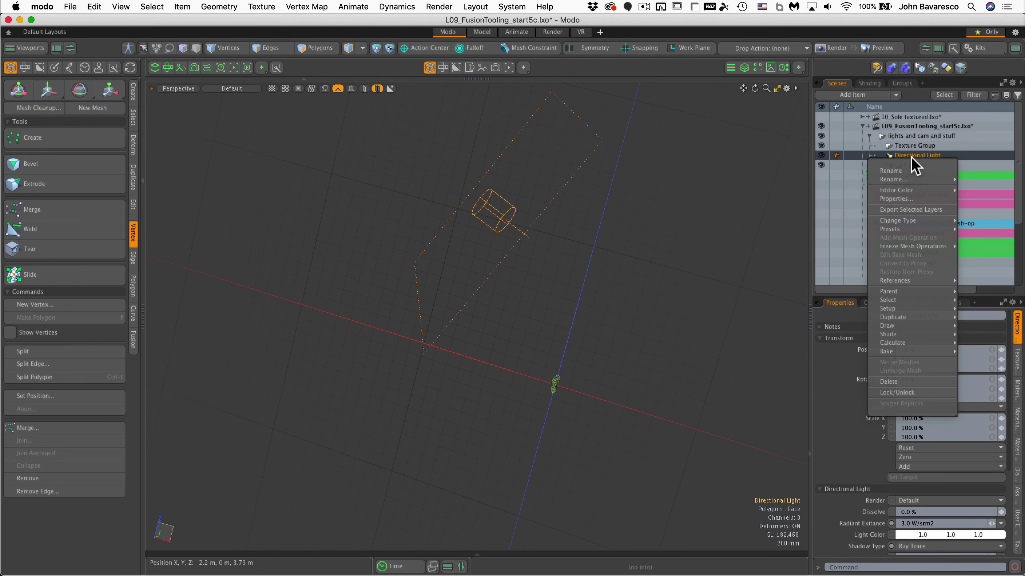
pyautogui.moveTo(917, 222)
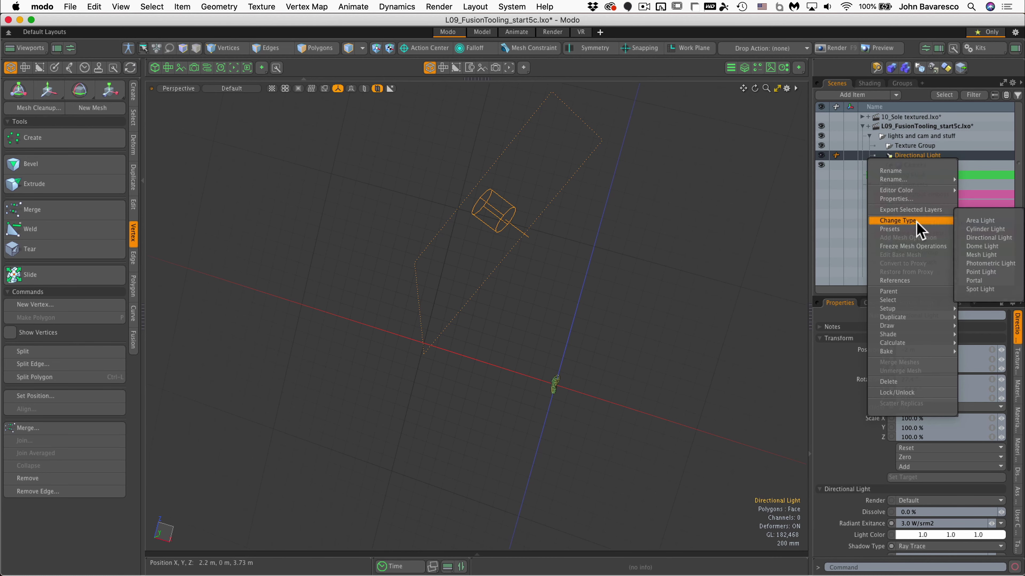
pyautogui.click(989, 227)
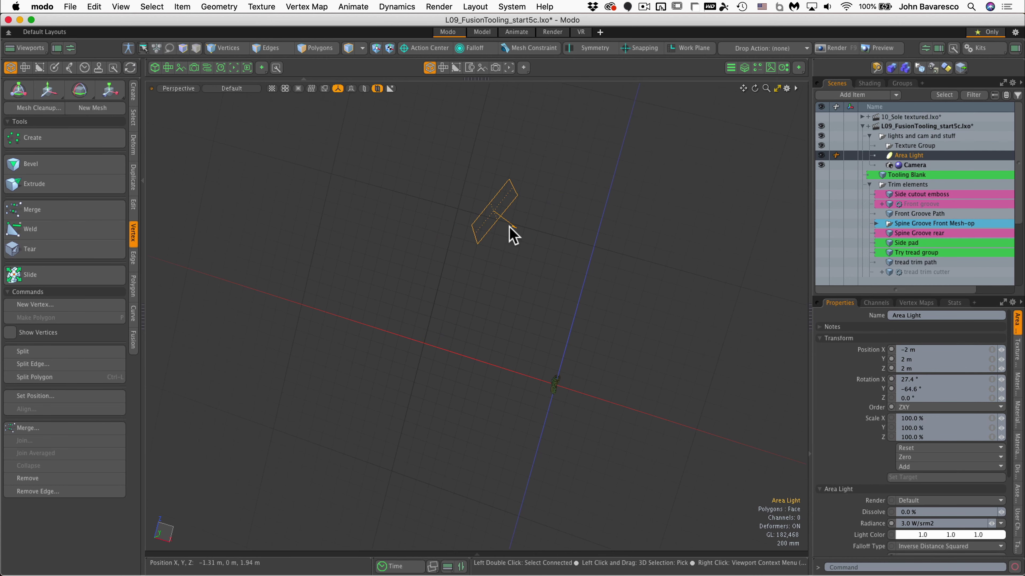
# Set the Area Light's X, Y and Z position to 0 m
pyautogui.keyDown('ctrl'); pyautogui.keyDown('alt'); pyautogui.moveTo(509, 227); pyautogui.dragTo(535, 165); pyautogui.keyUp('alt'); pyautogui.keyUp('ctrl')
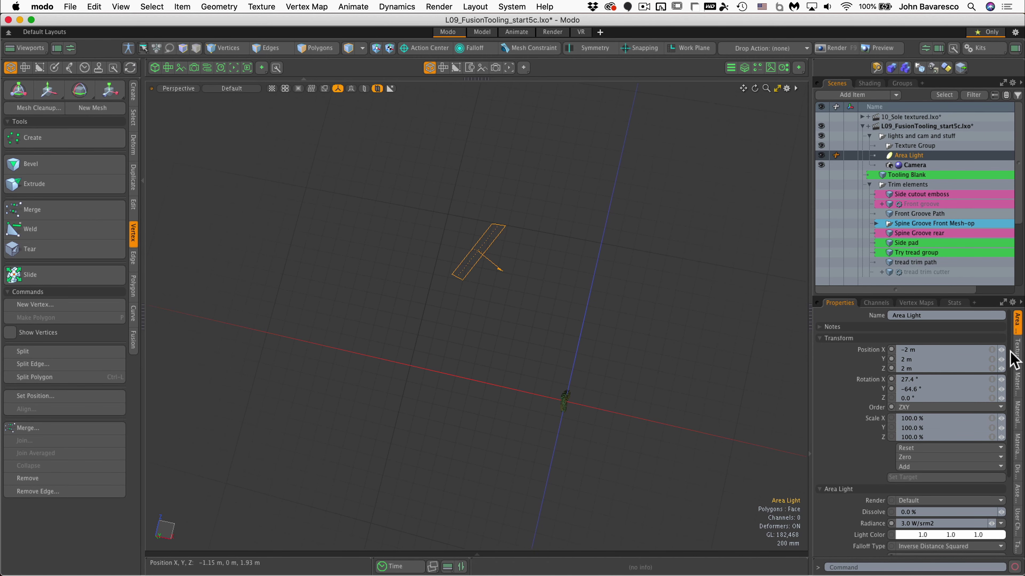
pyautogui.write('0')
pyautogui.press('Return')
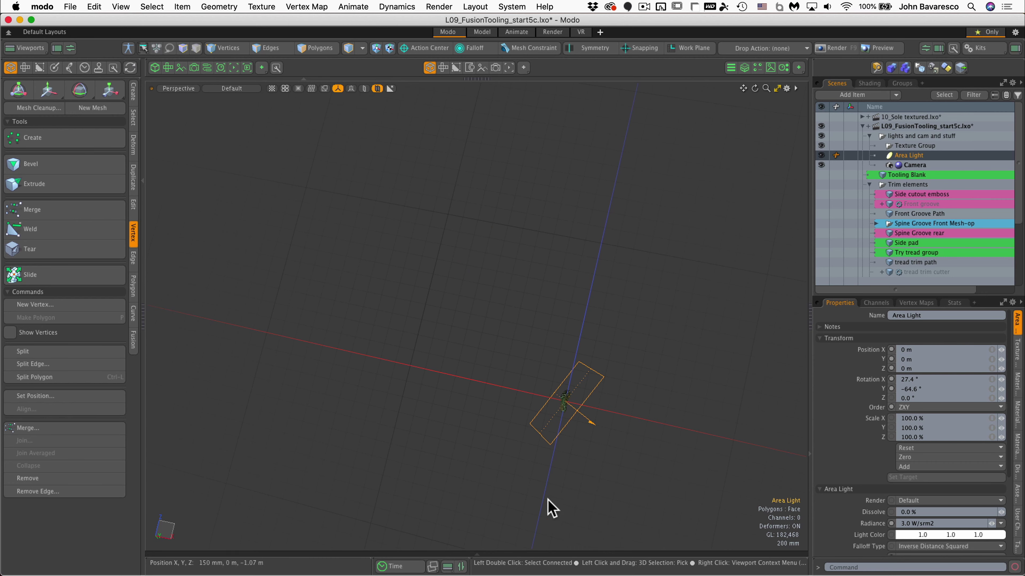
# Move the Area Light along the X axis to about -570 mm, beside the sole, and deselect it
pyautogui.press('w')
pyautogui.moveTo(599, 409); pyautogui.dragTo(595, 379)
pyautogui.press('space')
pyautogui.keyDown('alt'); pyautogui.moveTo(599, 323); pyautogui.dragTo(526, 336); pyautogui.keyUp('alt')
pyautogui.click(541, 373)
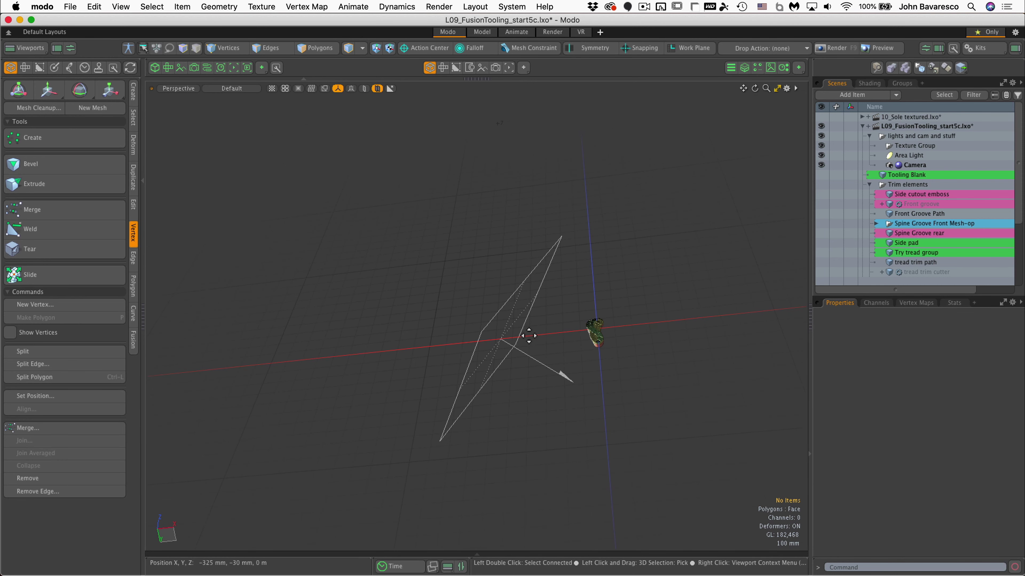
# Reselect the Area Light, move it a short distance in negative Y toward the sole's tread side, and deselect it
pyautogui.press('w')
pyautogui.press('space')
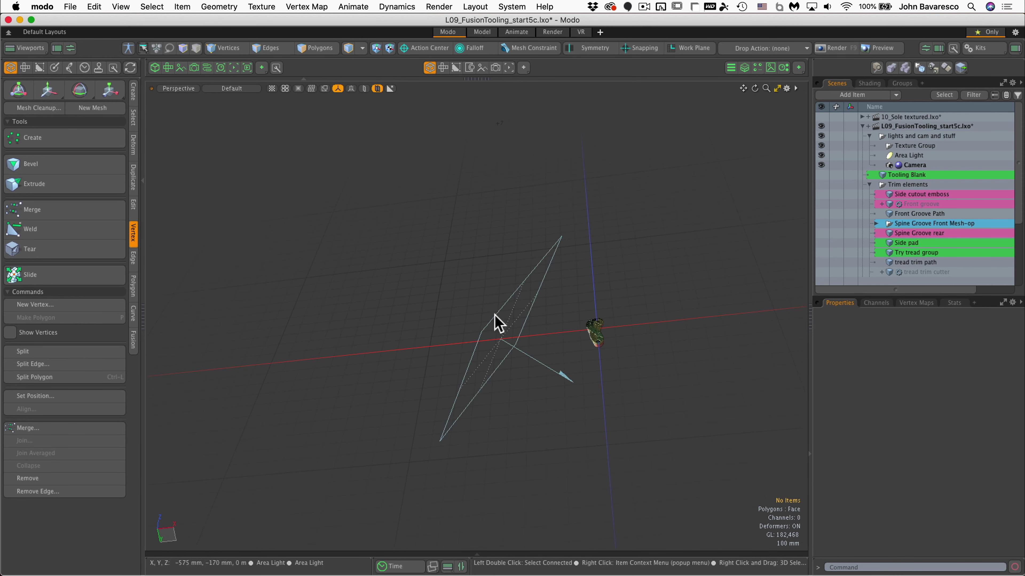
pyautogui.click(497, 323)
pyautogui.press('w')
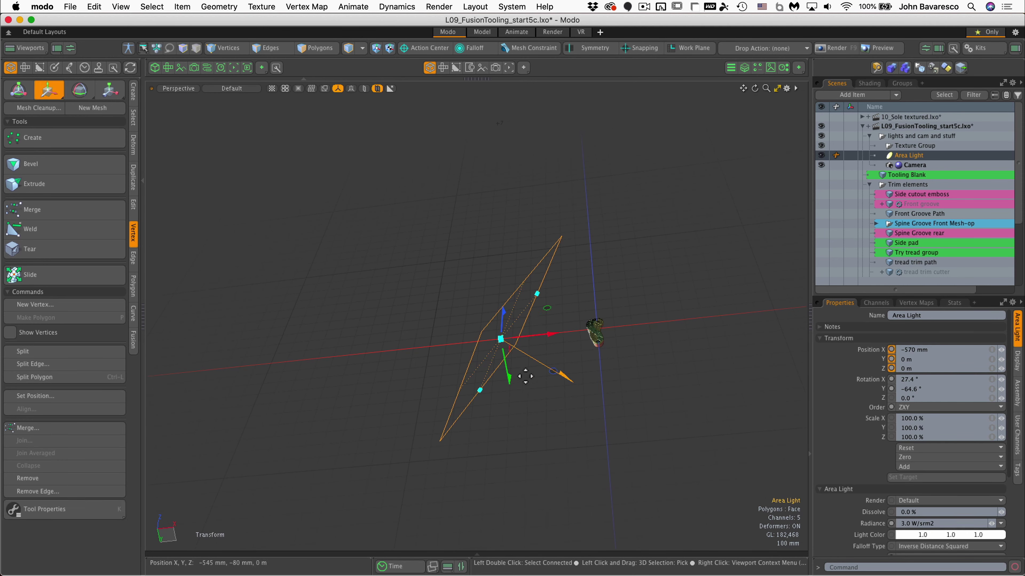
pyautogui.moveTo(512, 382); pyautogui.dragTo(503, 350)
pyautogui.press('space')
pyautogui.click(555, 256)
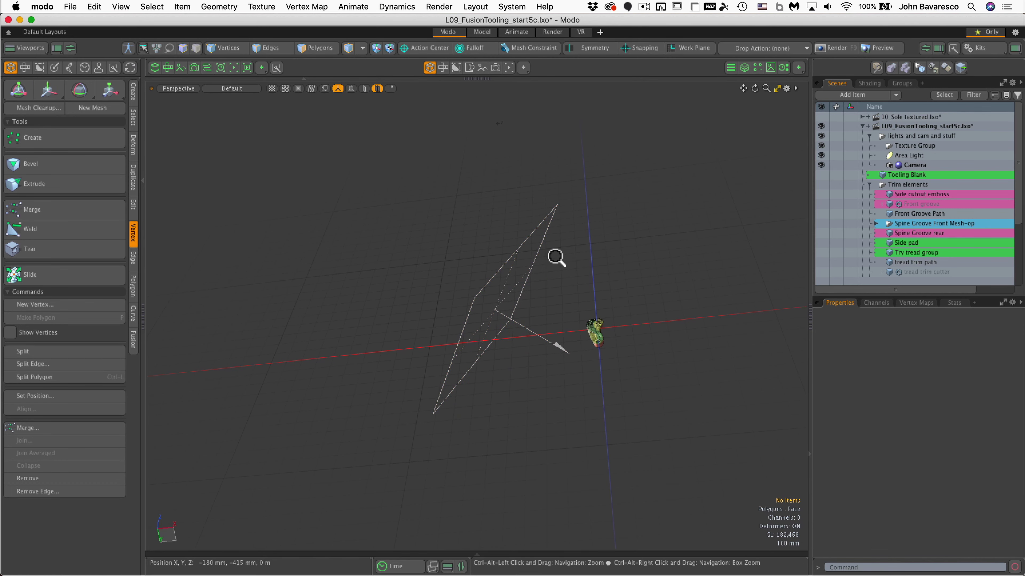
# Show a live render preview of the sole beside the 3D view
pyautogui.keyDown('alt'); pyautogui.moveTo(555, 257); pyautogui.dragTo(716, 366); pyautogui.keyUp('alt')
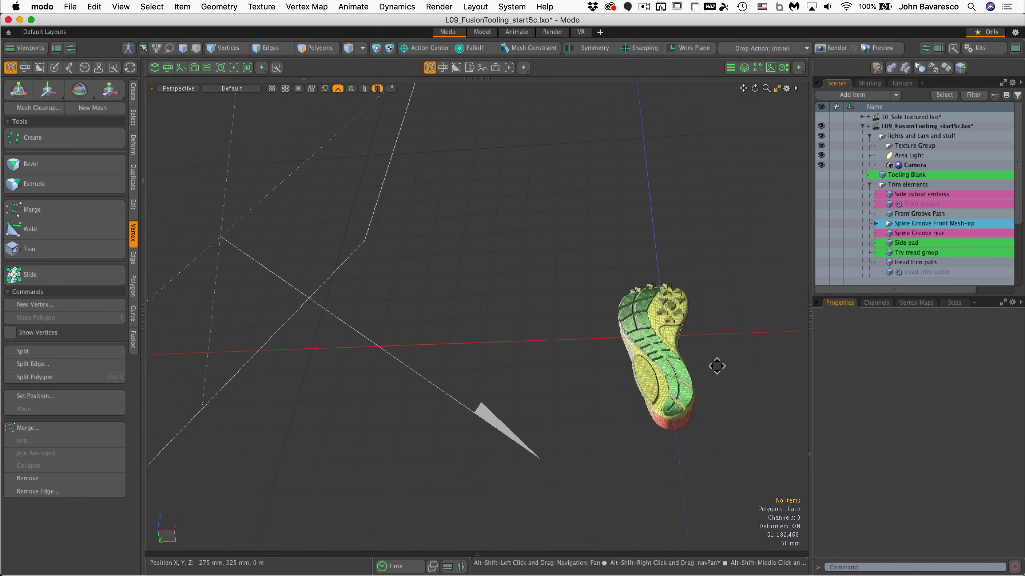
pyautogui.click(233, 67)
pyautogui.click(314, 310)
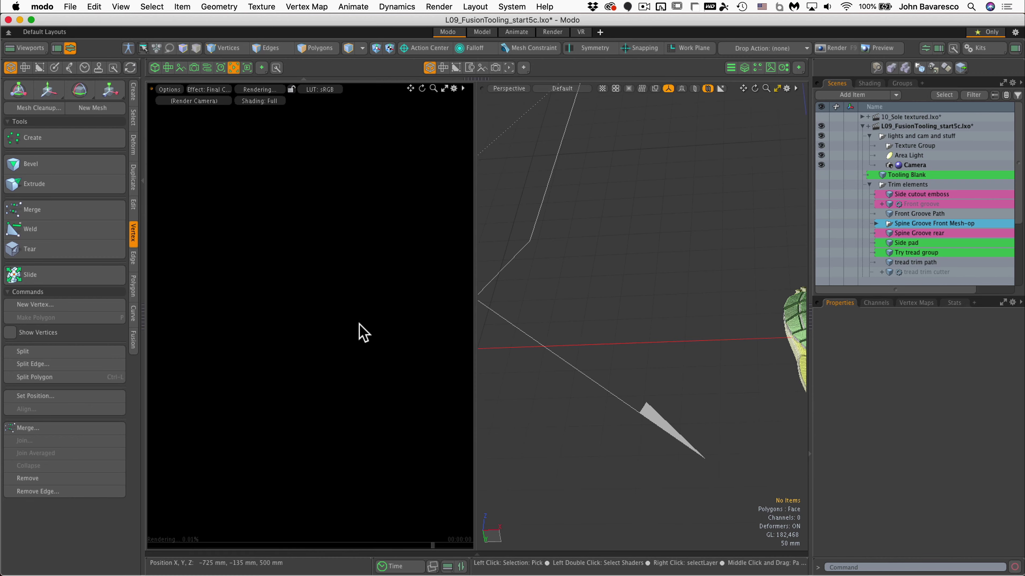
pyautogui.keyDown('alt'); pyautogui.moveTo(405, 337); pyautogui.dragTo(338, 357); pyautogui.keyUp('alt')
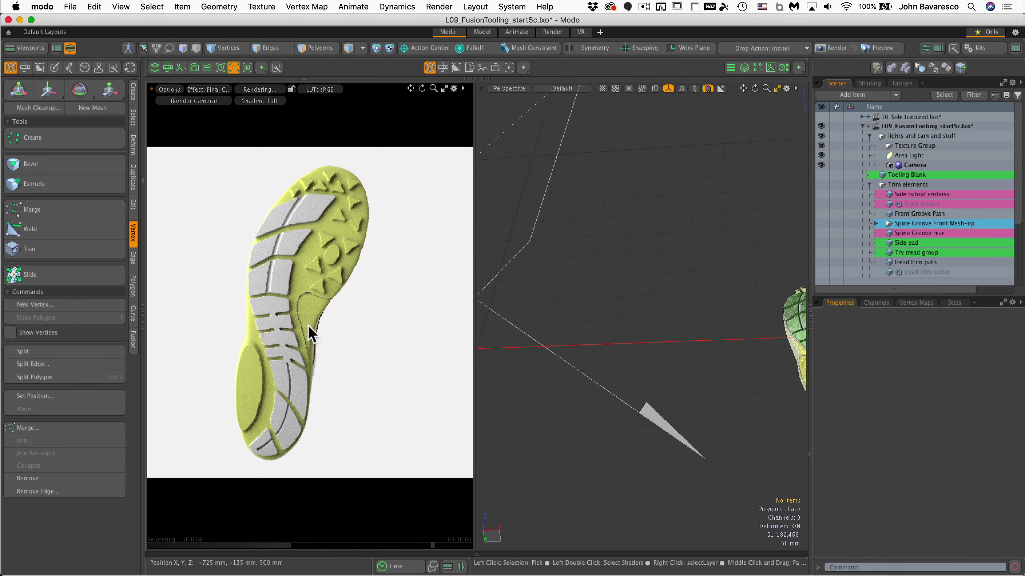
# Set the Environment Material's environment type to Constant in the Shader Tree
pyautogui.click(876, 83)
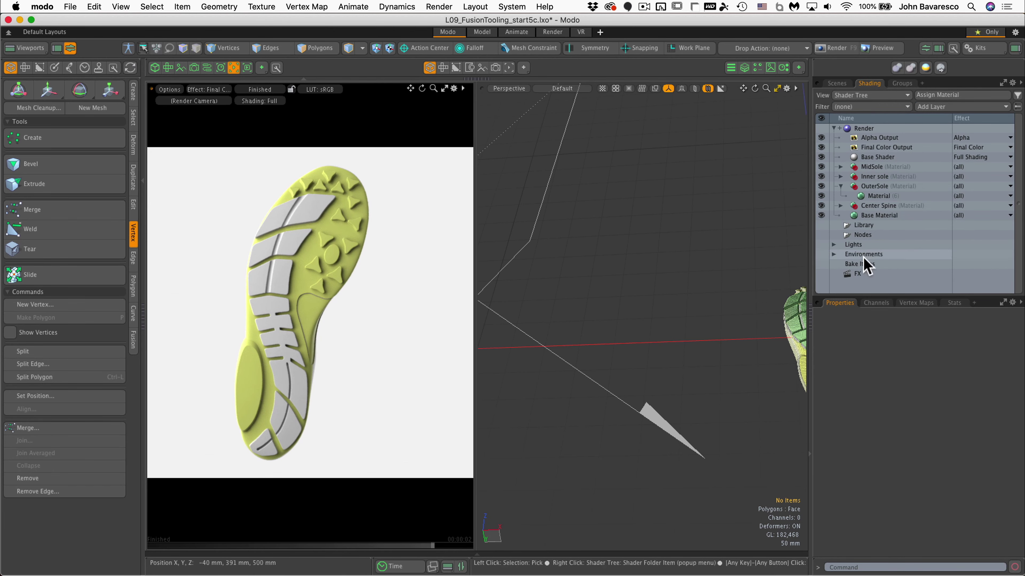
pyautogui.click(833, 255)
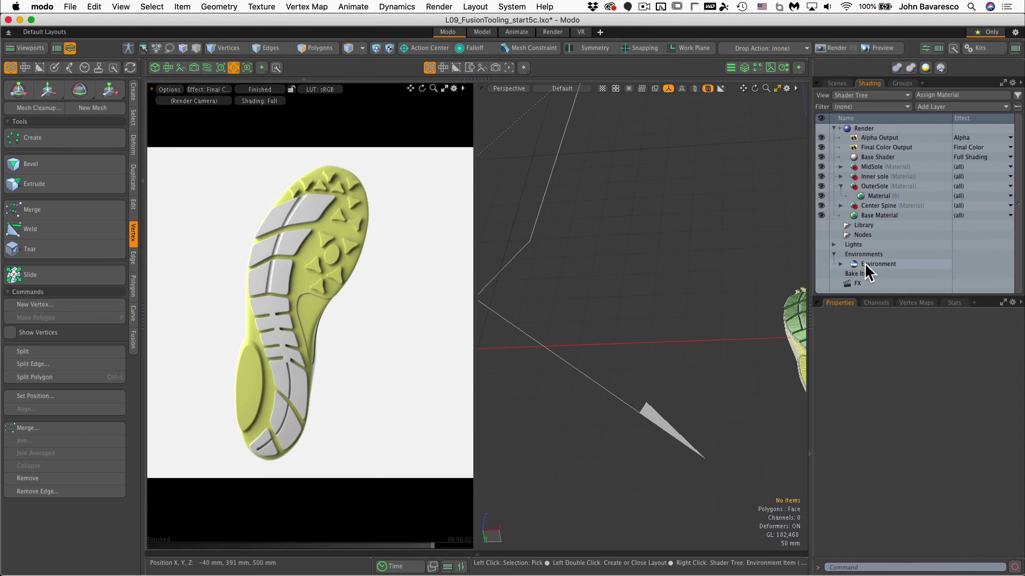
pyautogui.click(851, 266)
pyautogui.click(840, 264)
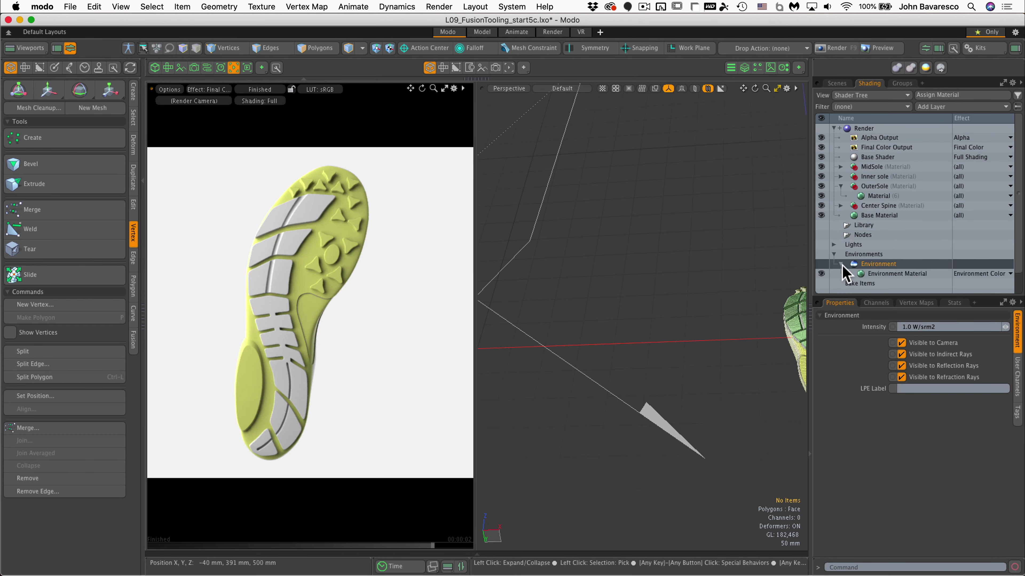
pyautogui.click(880, 274)
pyautogui.click(935, 406)
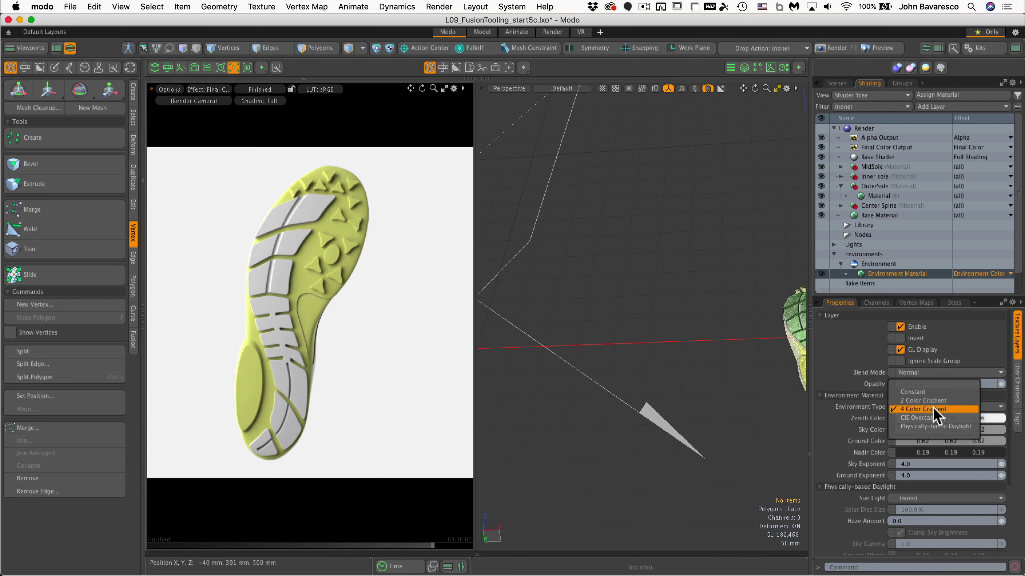
pyautogui.click(928, 391)
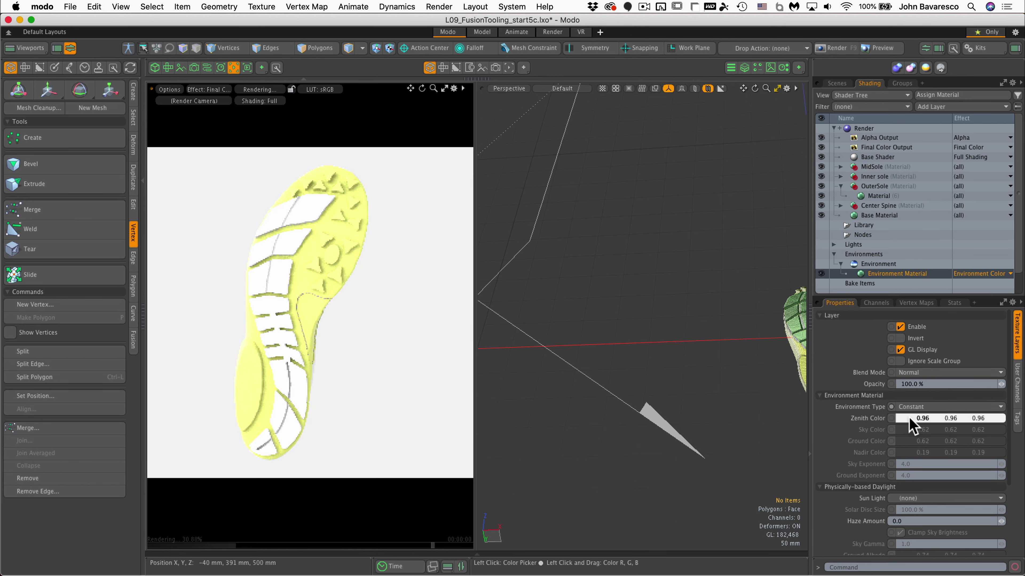
# Darken the environment's zenith color to a neutral gray of 0.51 and change the environment type to CIE Overcast Sky
pyautogui.click(810, 425)
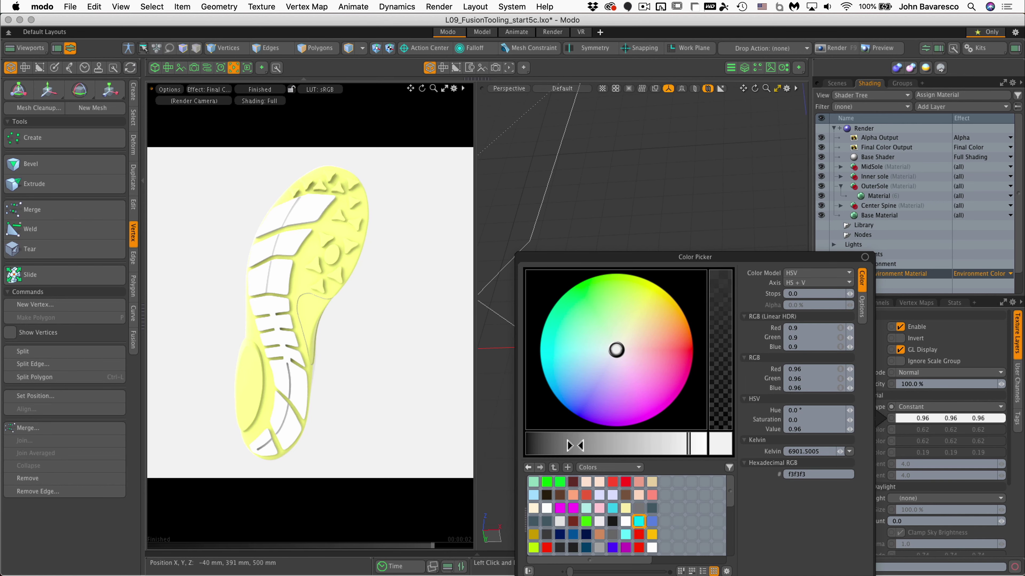
pyautogui.click(573, 444)
pyautogui.click(560, 444)
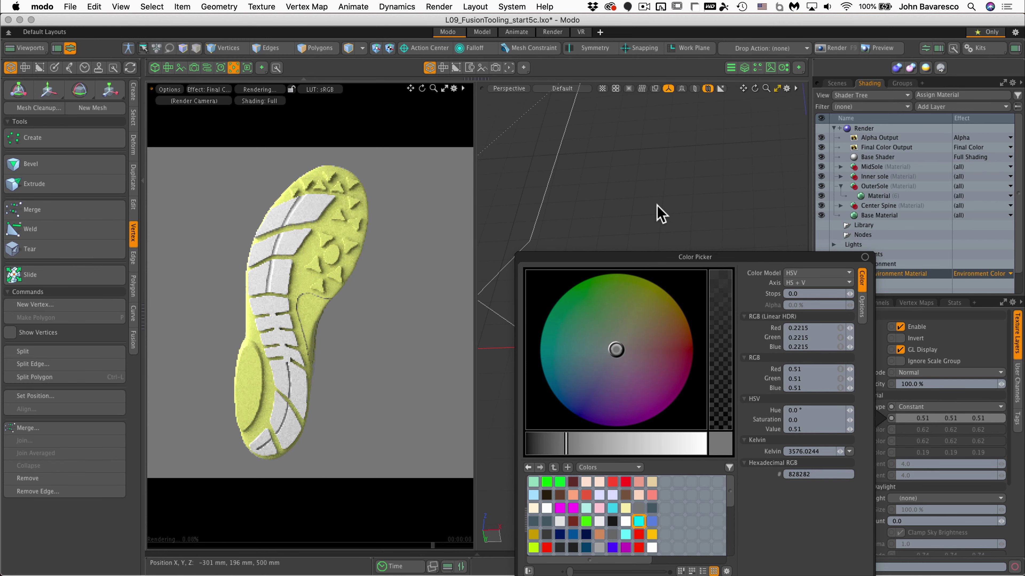
pyautogui.click(930, 407)
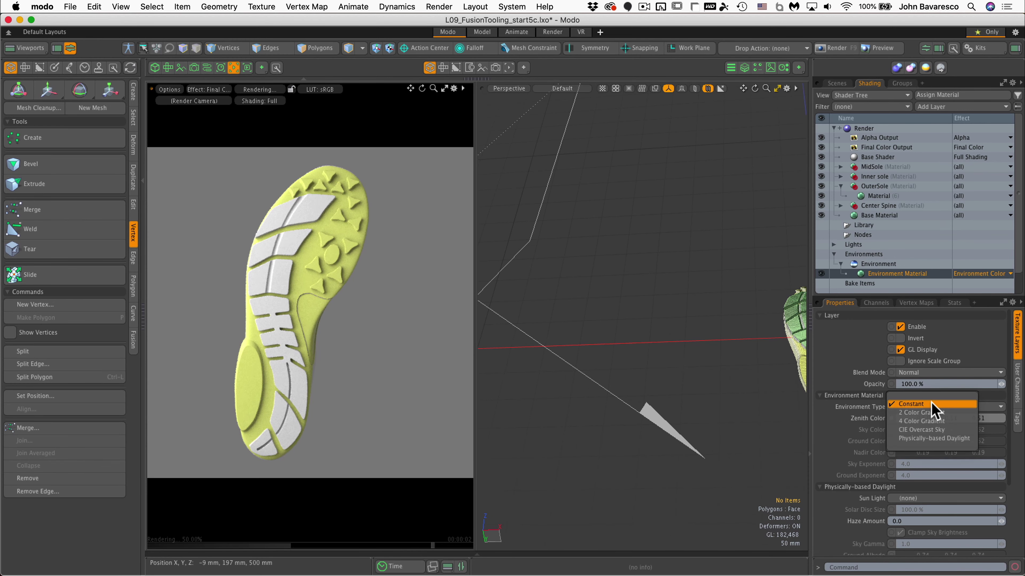
pyautogui.click(928, 430)
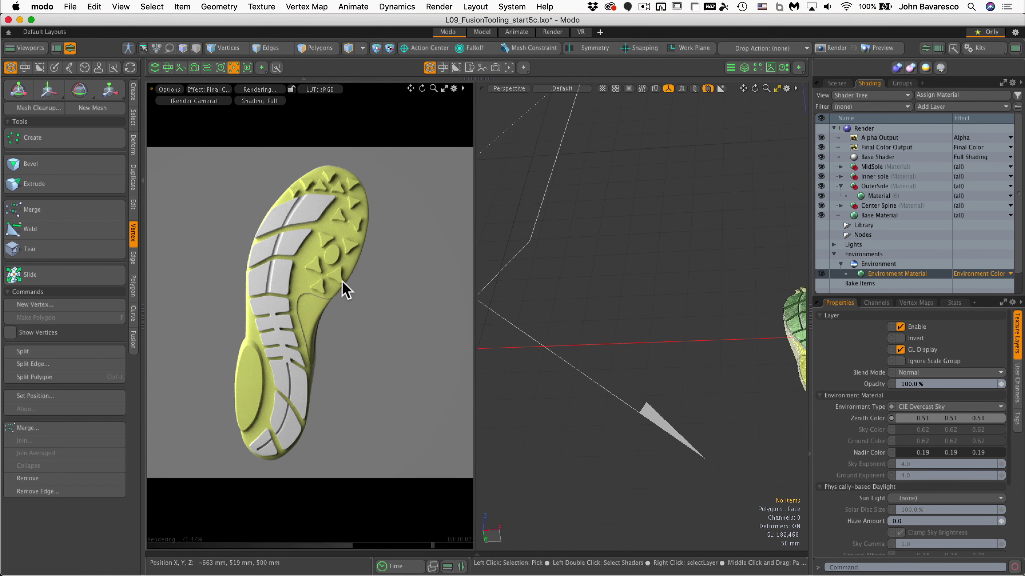
# Turn GL Override off for the Center Spine material to compare the viewport color, and turn it back on
pyautogui.keyDown('alt'); pyautogui.moveTo(360, 305); pyautogui.dragTo(400, 311); pyautogui.keyUp('alt')
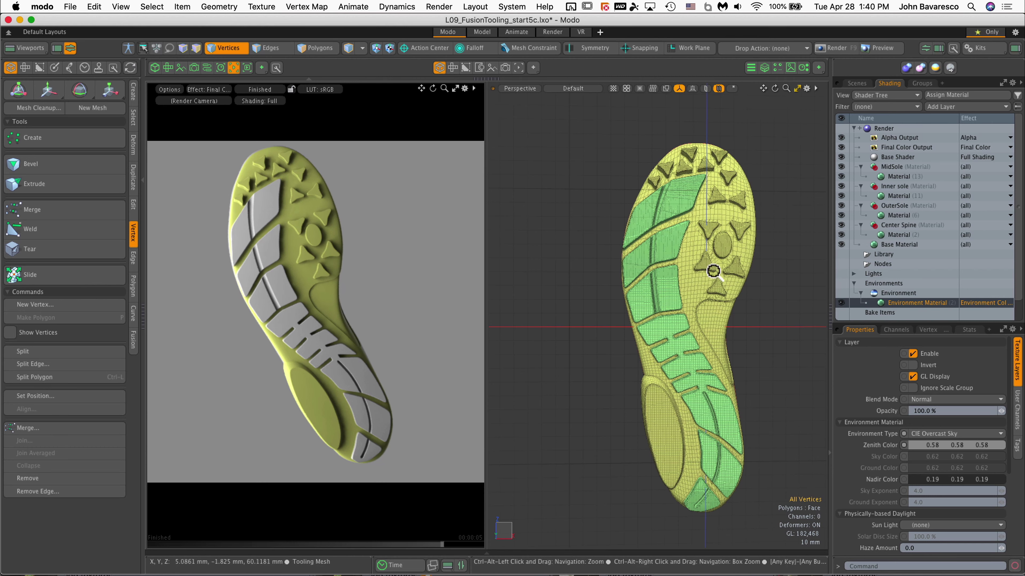
pyautogui.keyDown('alt'); pyautogui.moveTo(713, 271); pyautogui.dragTo(670, 270); pyautogui.keyUp('alt')
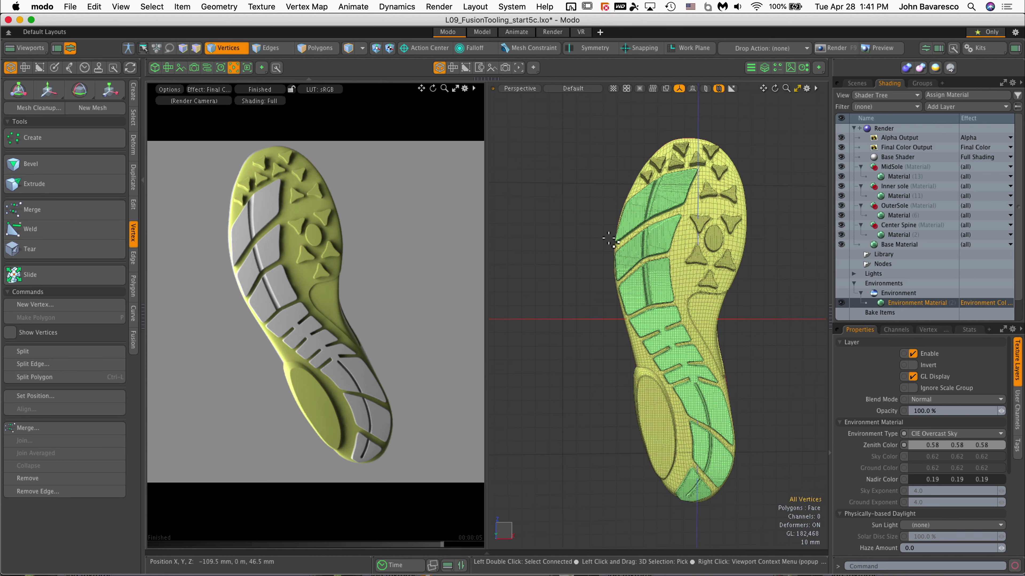
pyautogui.click(894, 235)
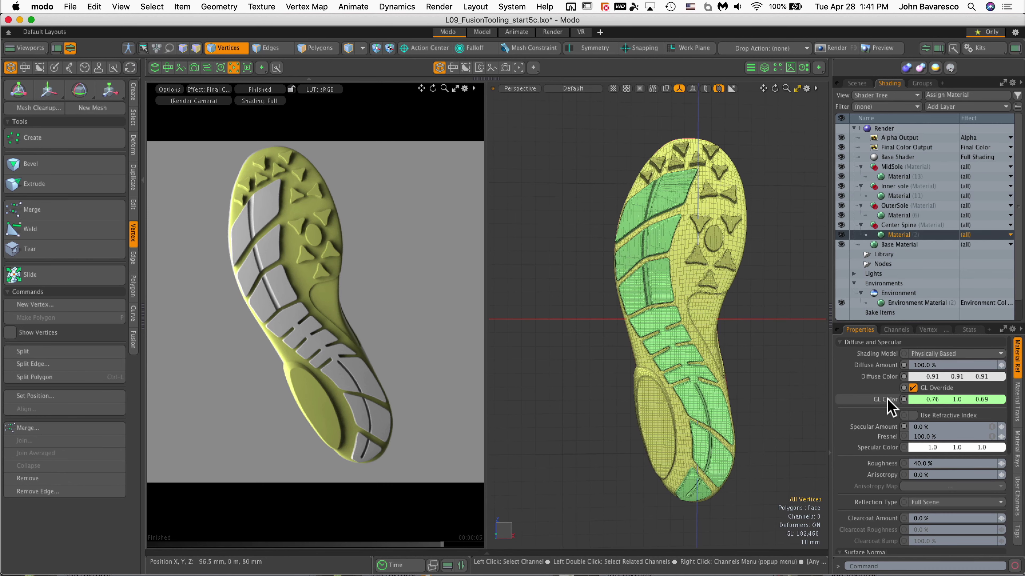
pyautogui.click(912, 388)
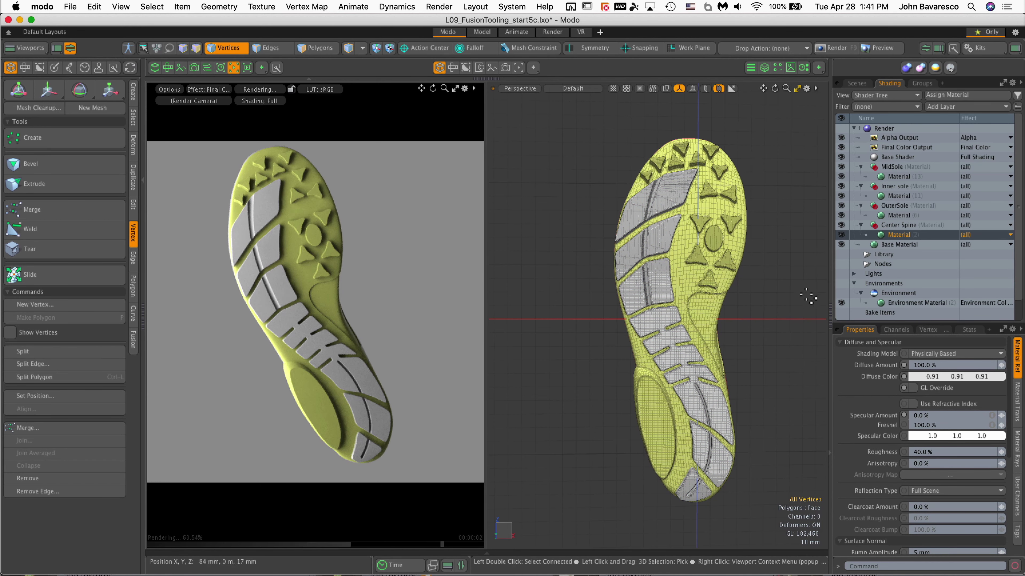
pyautogui.click(913, 388)
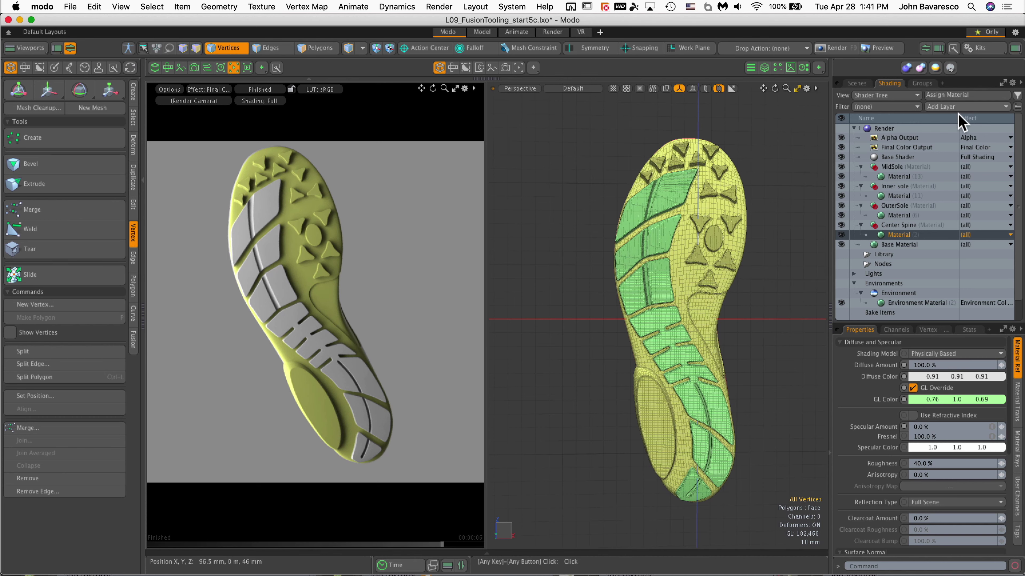
# Add a Constant texture layer above the material in the Center Spine group and select it for editing
pyautogui.click(940, 107)
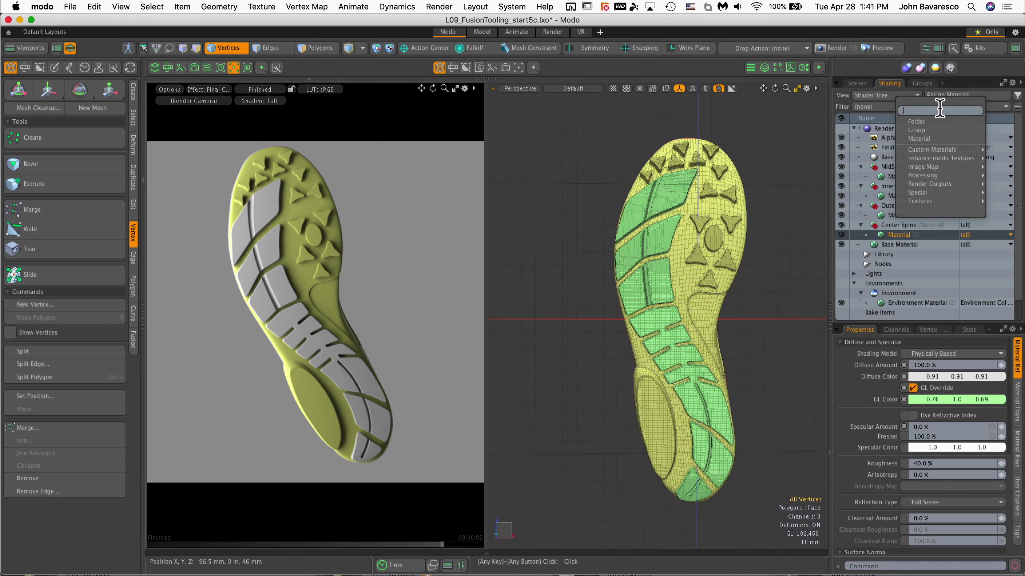
pyautogui.moveTo(928, 175)
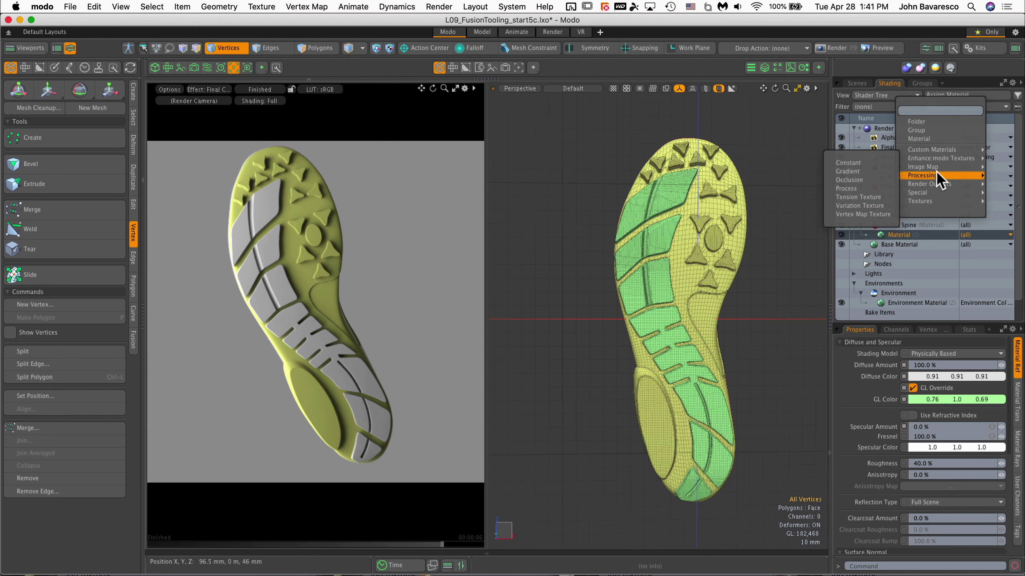
pyautogui.click(864, 163)
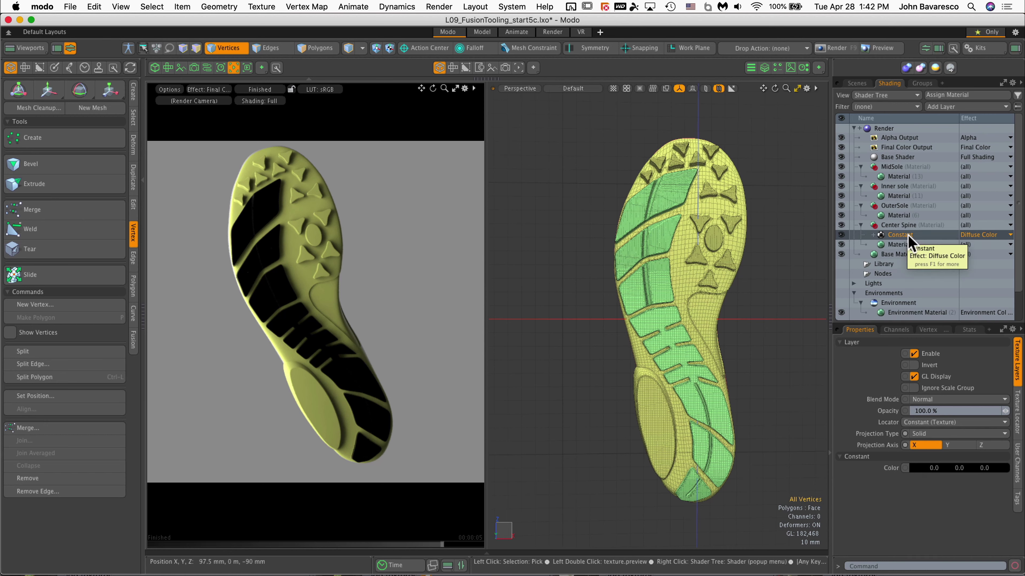
pyautogui.click(909, 244)
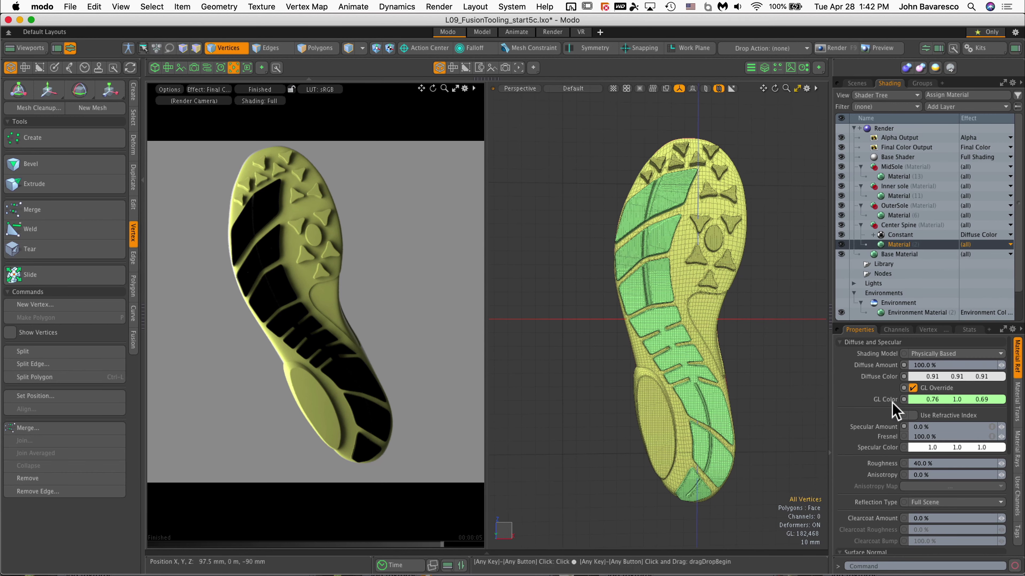
pyautogui.click(910, 235)
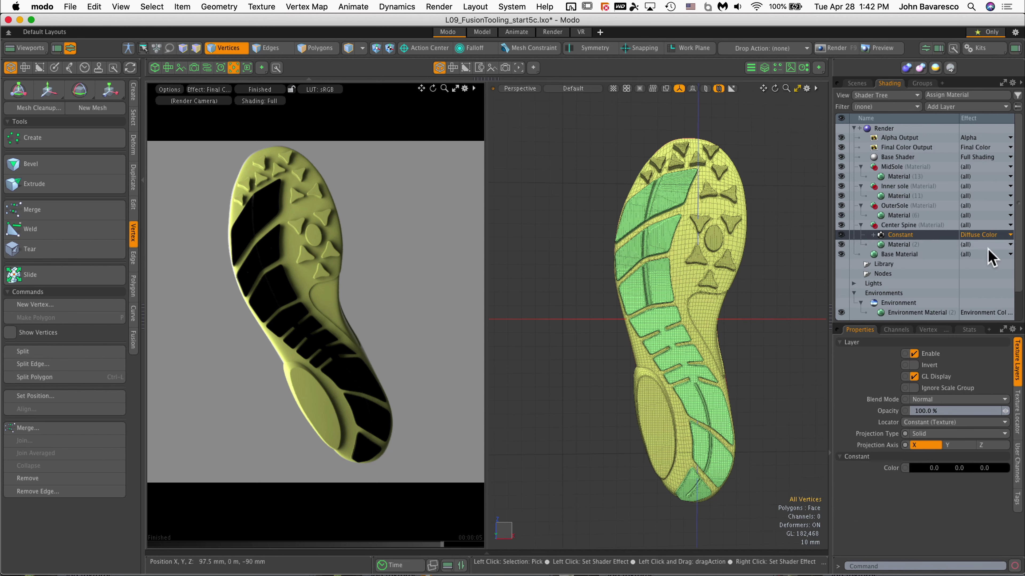
# Set the Center Spine Constant layer's color to red, RGB 0.98, 0.26, 0.0, using a saved swatch
pyautogui.click(922, 469)
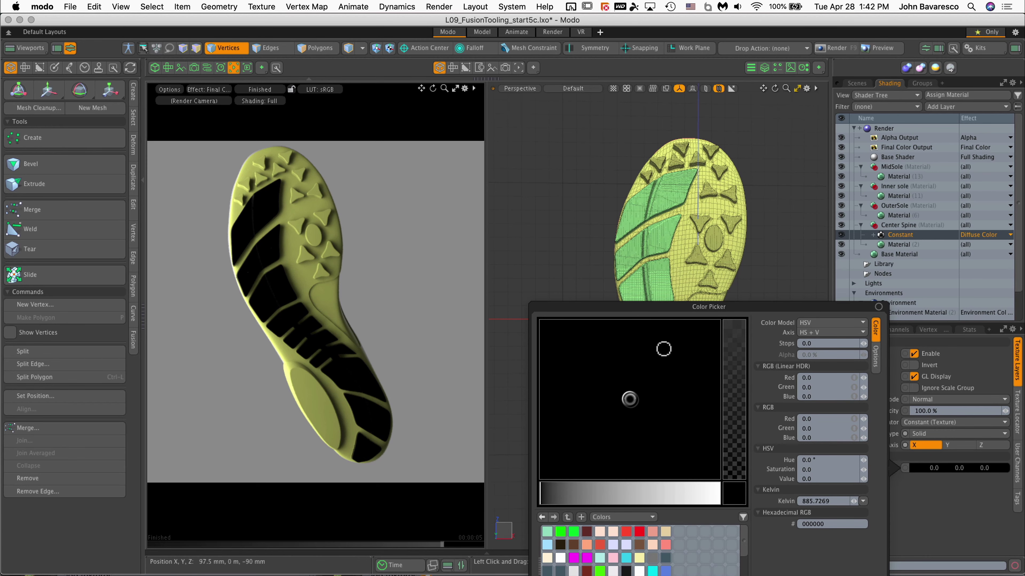
pyautogui.moveTo(667, 308); pyautogui.dragTo(647, 178)
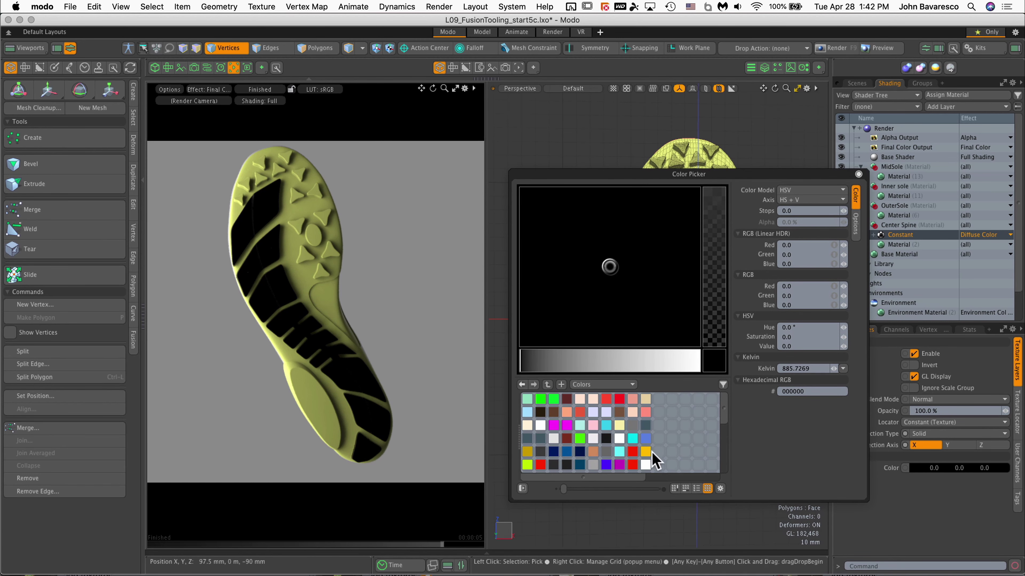
pyautogui.click(633, 465)
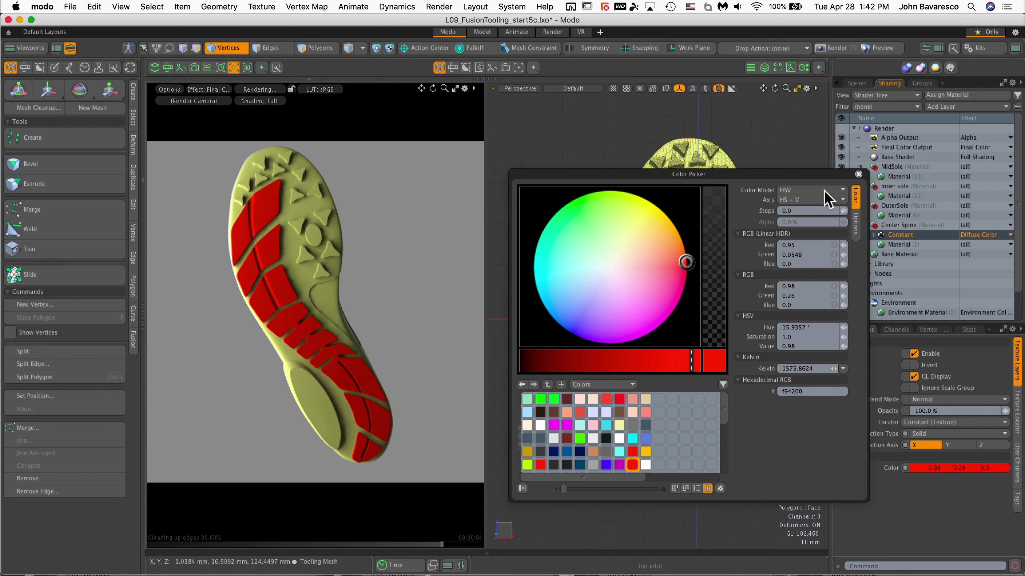
pyautogui.click(858, 175)
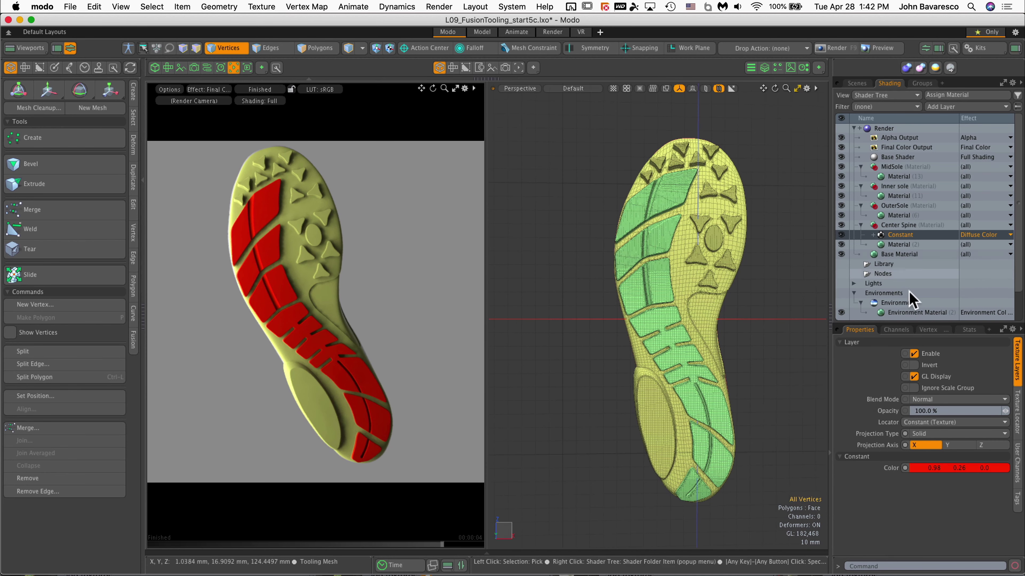
# Duplicate the red Constant layer and move the copy above the material in the OuterSole group
pyautogui.rightClick(896, 236)
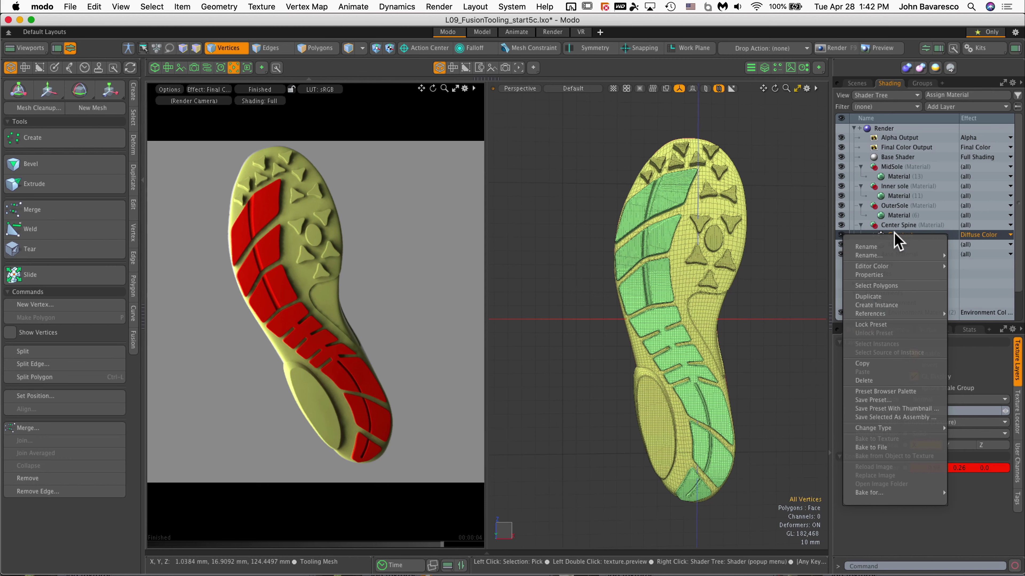
pyautogui.click(899, 297)
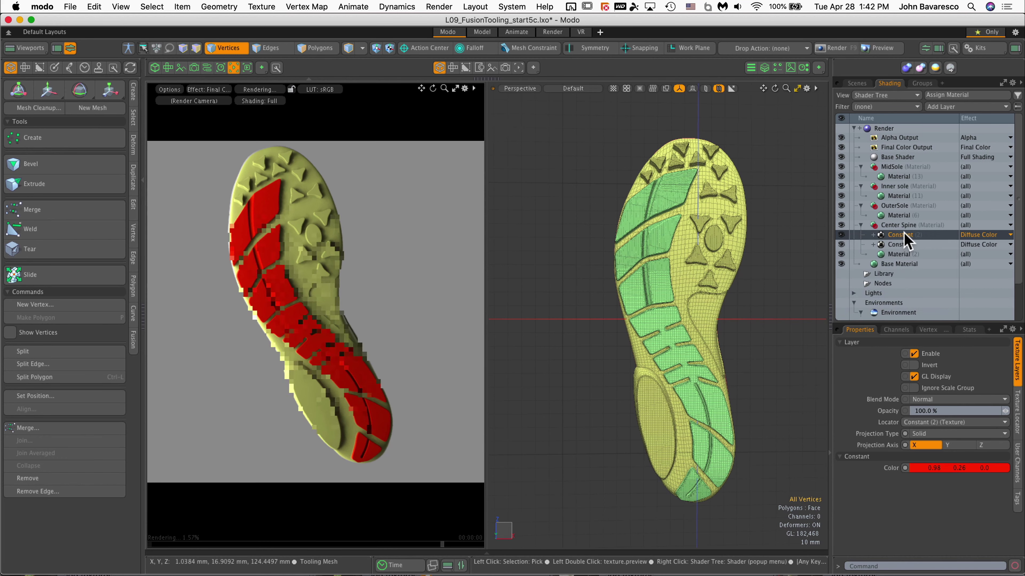
pyautogui.moveTo(898, 234); pyautogui.dragTo(901, 212)
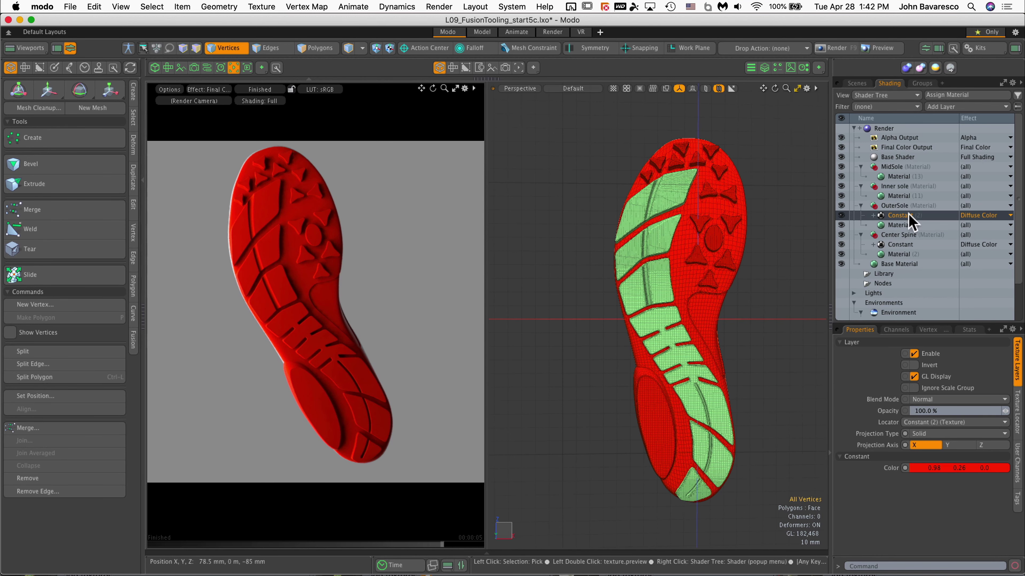
# Add another Constant layer on top of the OuterSole group and color it cyan, RGB 0.0, 0.88, 0.93
pyautogui.click(944, 108)
pyautogui.click(924, 119)
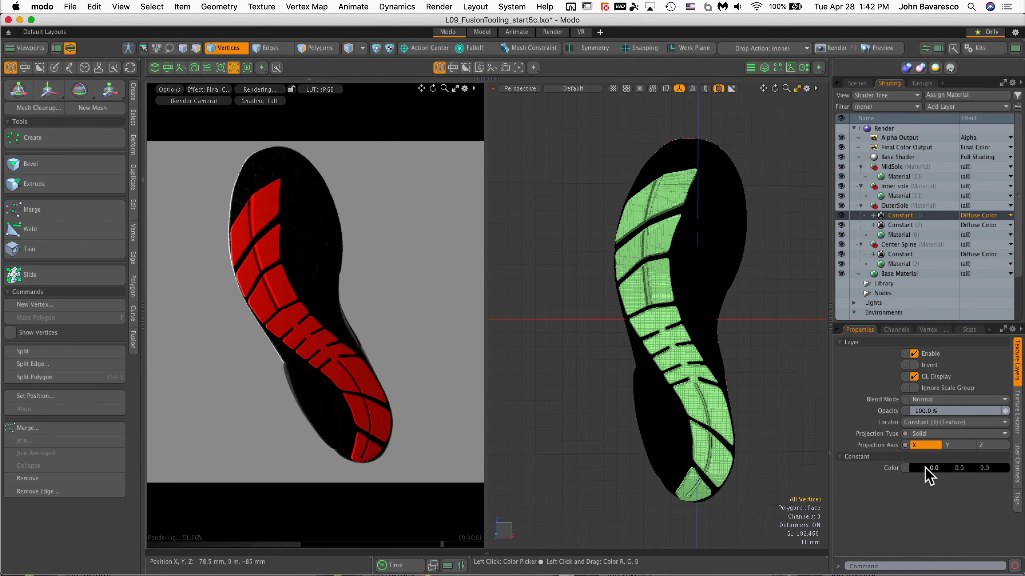
pyautogui.click(926, 469)
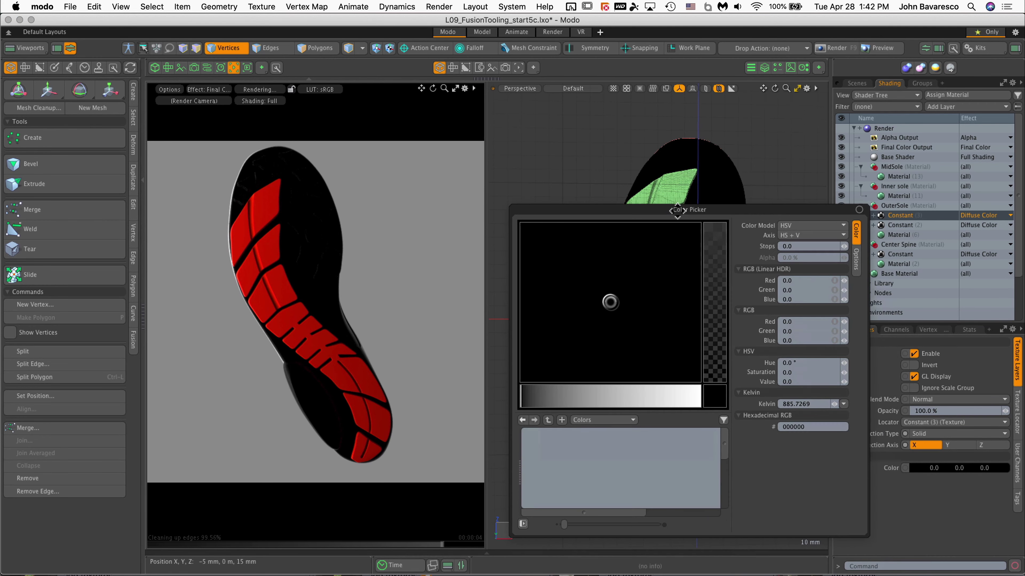
pyautogui.click(633, 473)
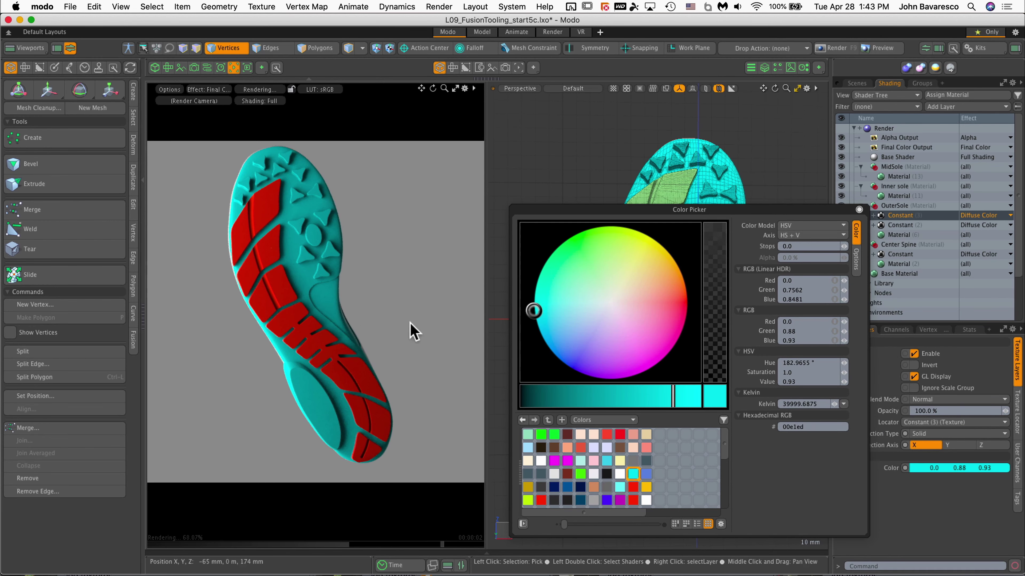
pyautogui.click(858, 209)
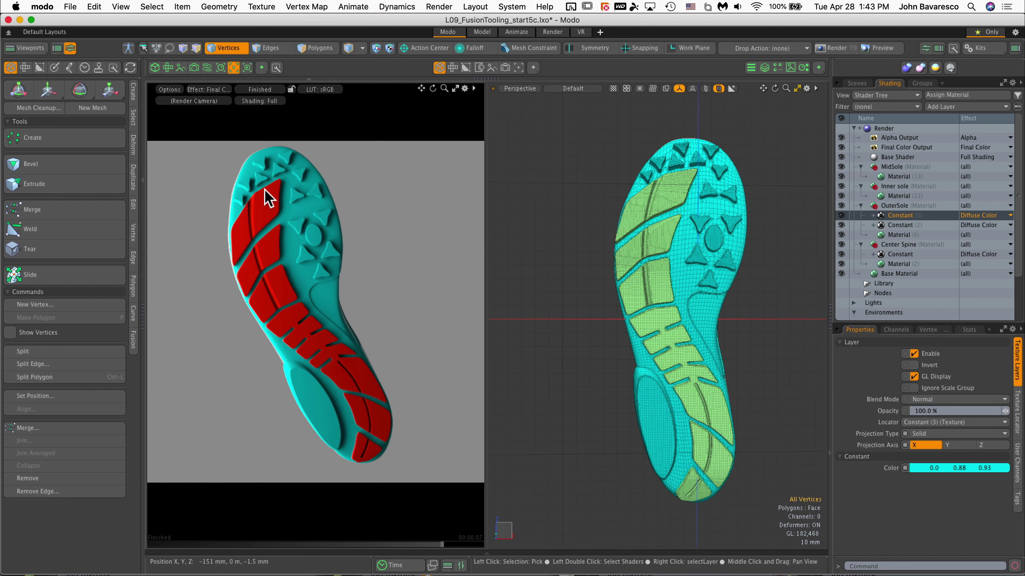
# Load the image half and half Mask5.jpg from the Images folder into the clips list
pyautogui.click(873, 215)
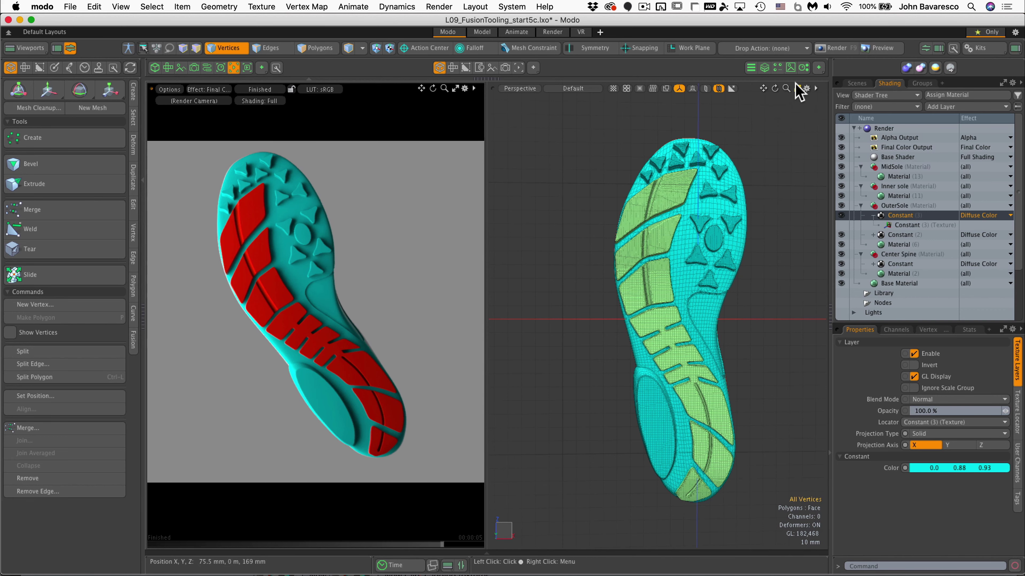
pyautogui.click(789, 67)
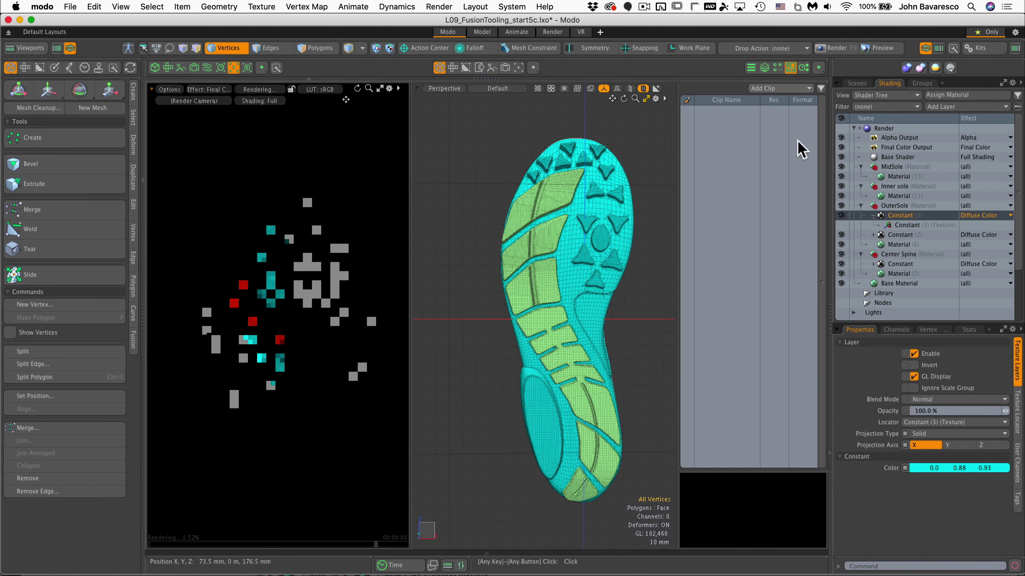
pyautogui.click(766, 90)
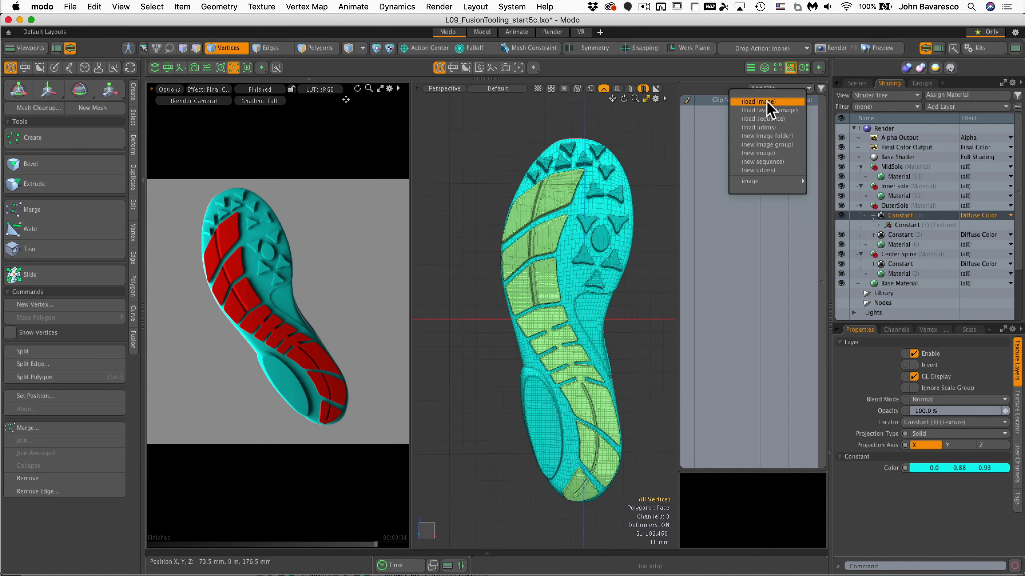
pyautogui.click(769, 102)
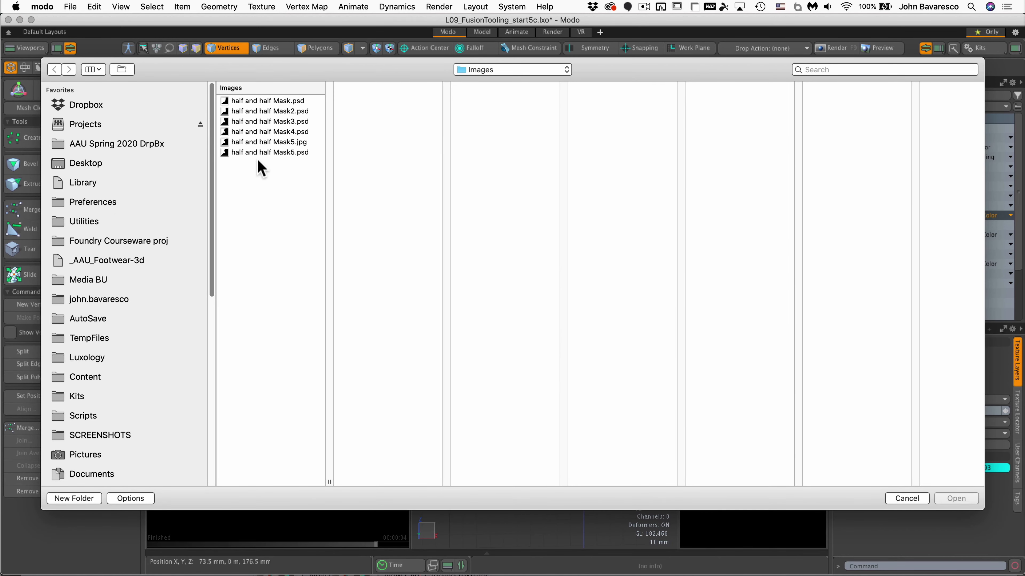
pyautogui.click(266, 142)
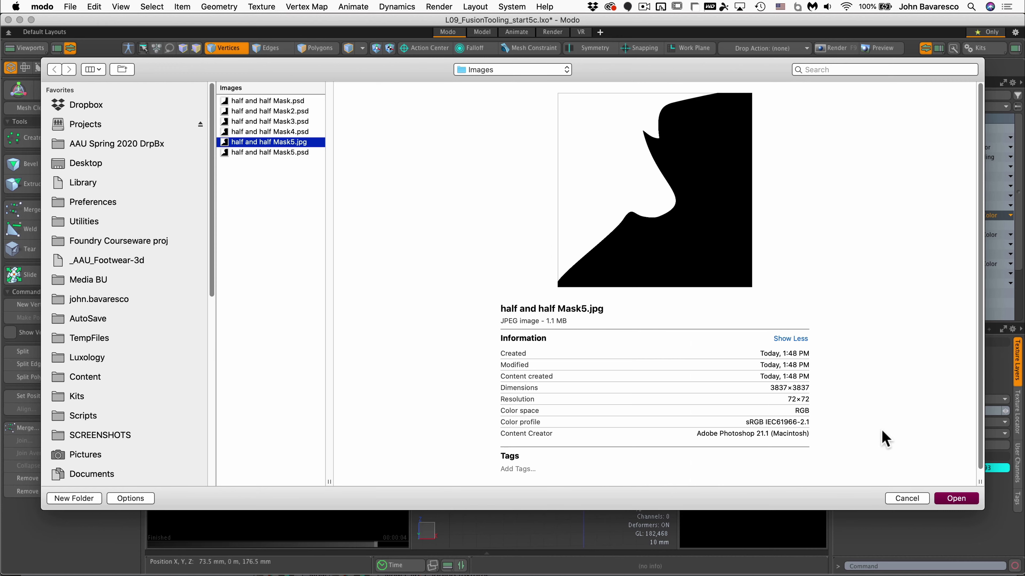
pyautogui.click(949, 500)
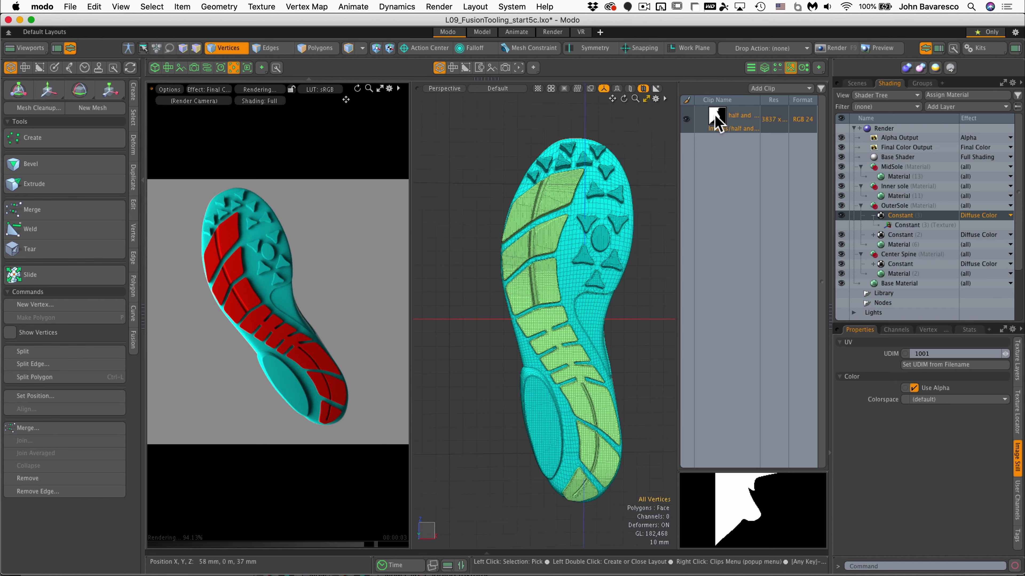
# Add the half and half Mask5 clip as a layer mask on the cyan Constant layer in the OuterSole group and invert it
pyautogui.moveTo(717, 123); pyautogui.dragTo(904, 218)
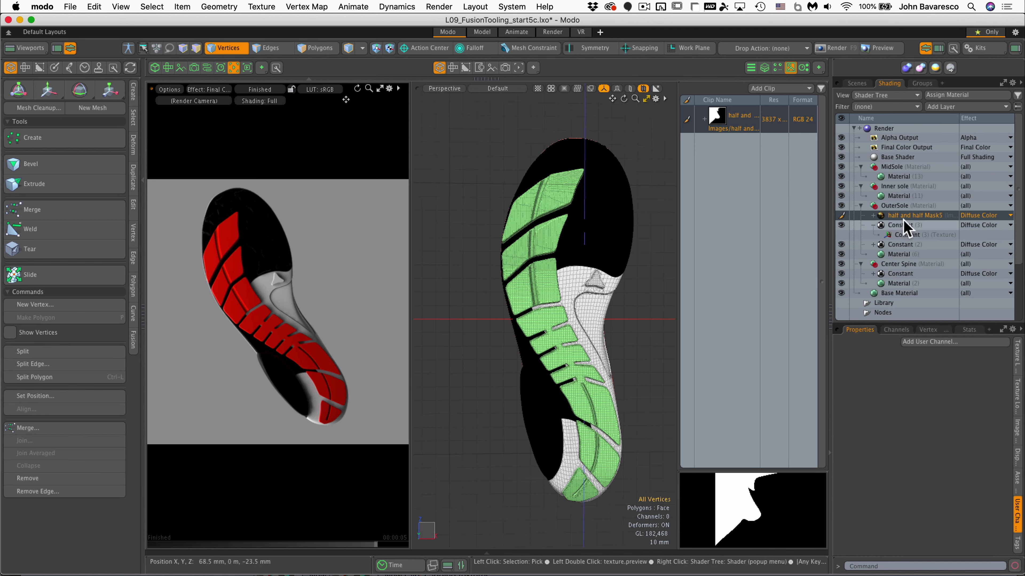
pyautogui.moveTo(902, 220); pyautogui.dragTo(903, 228)
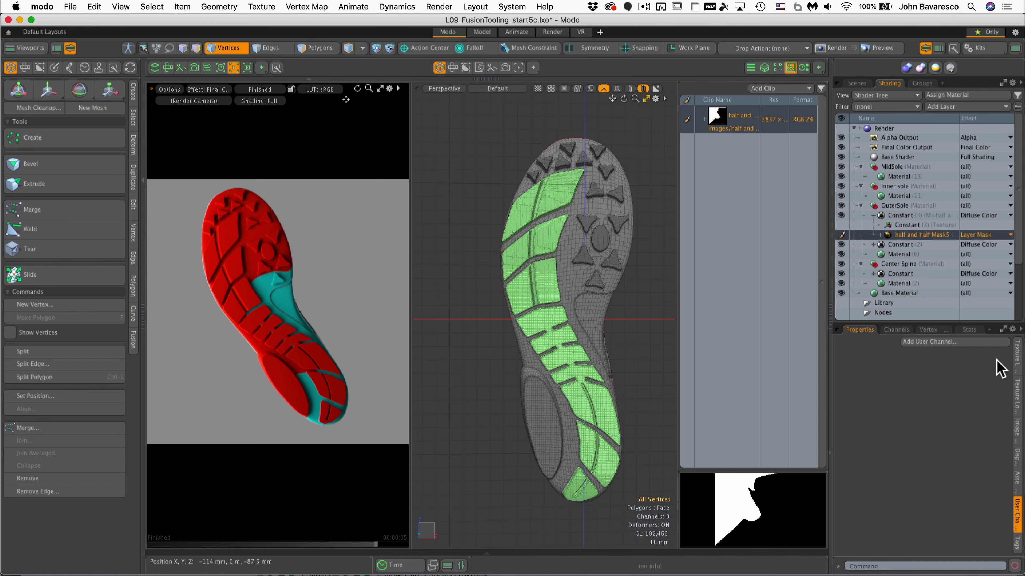
pyautogui.click(940, 234)
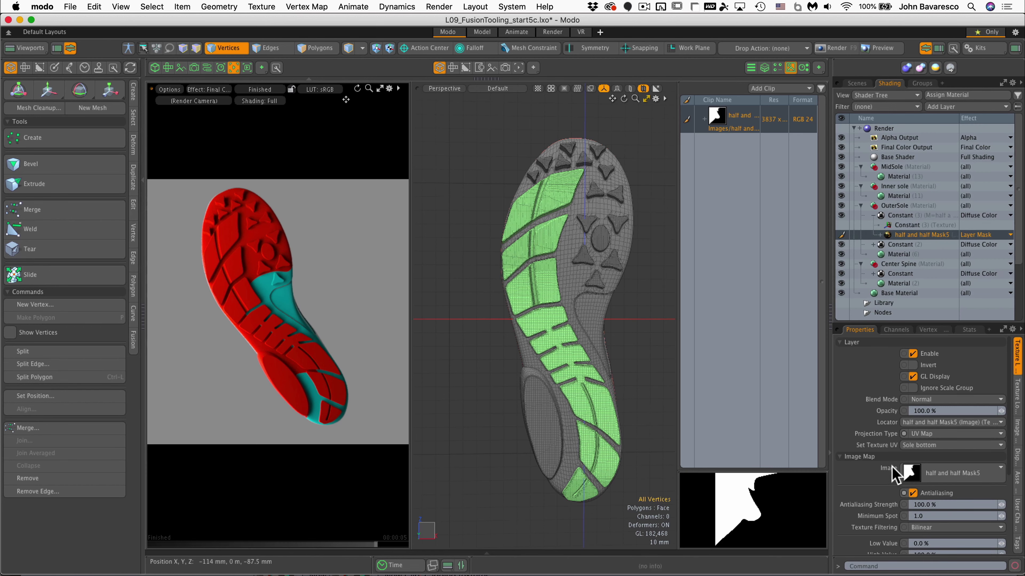
pyautogui.click(912, 365)
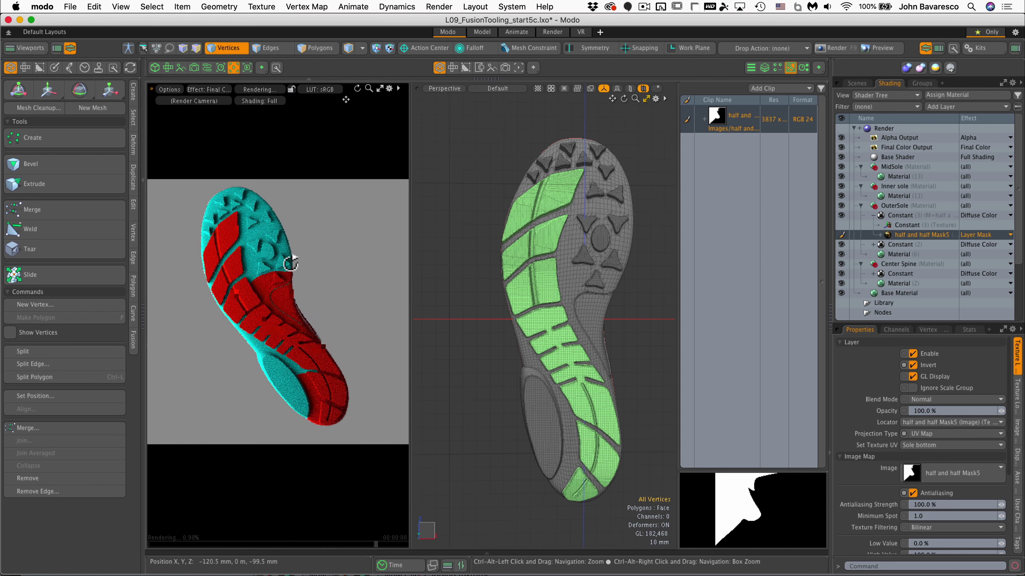
pyautogui.keyDown('alt'); pyautogui.moveTo(290, 259); pyautogui.dragTo(274, 301); pyautogui.keyUp('alt')
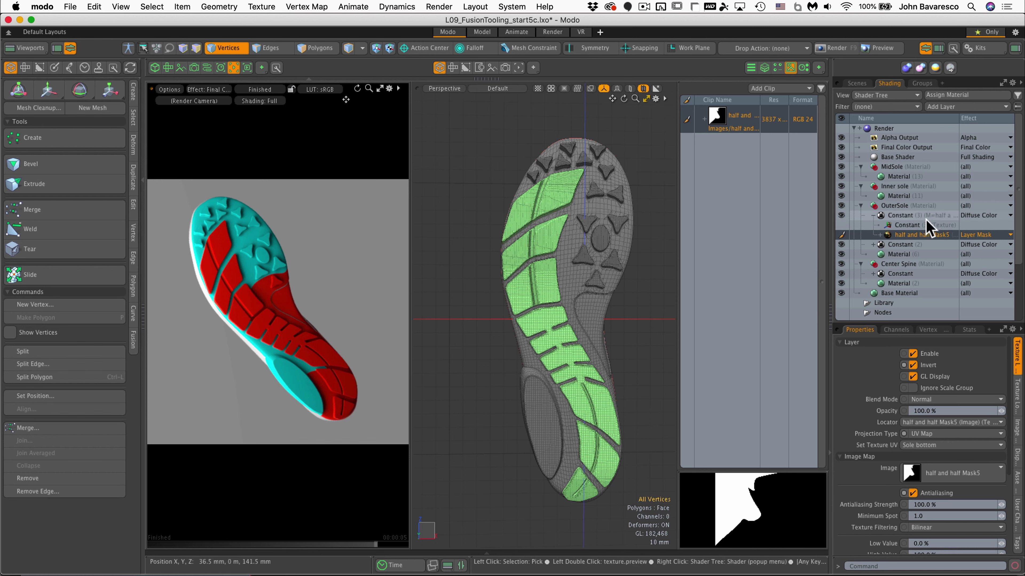
# Adjust the masked cyan Constant layer's color in the OuterSole group to RGB 0.0, 0.9, 0.93
pyautogui.click(900, 215)
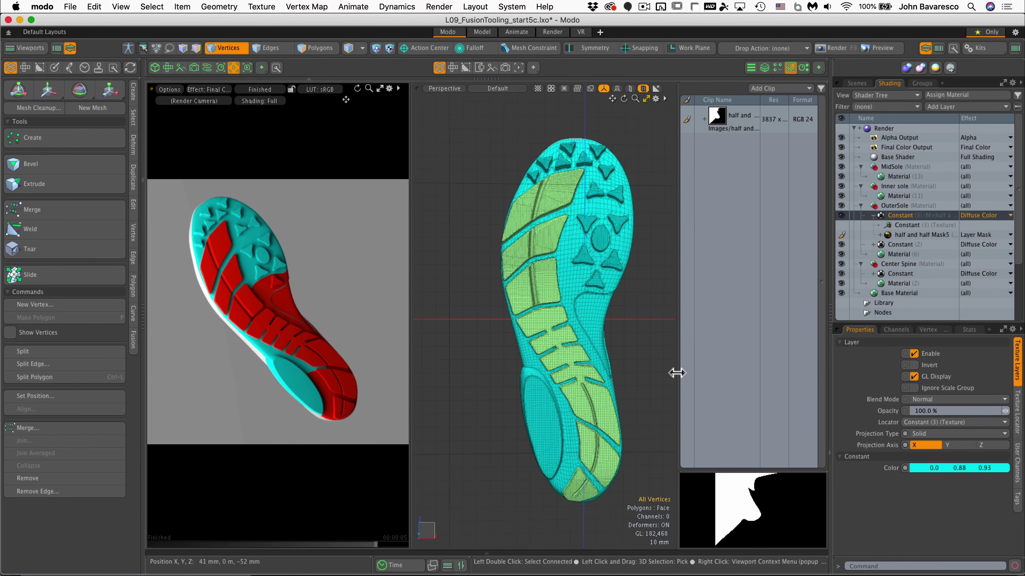
pyautogui.click(924, 469)
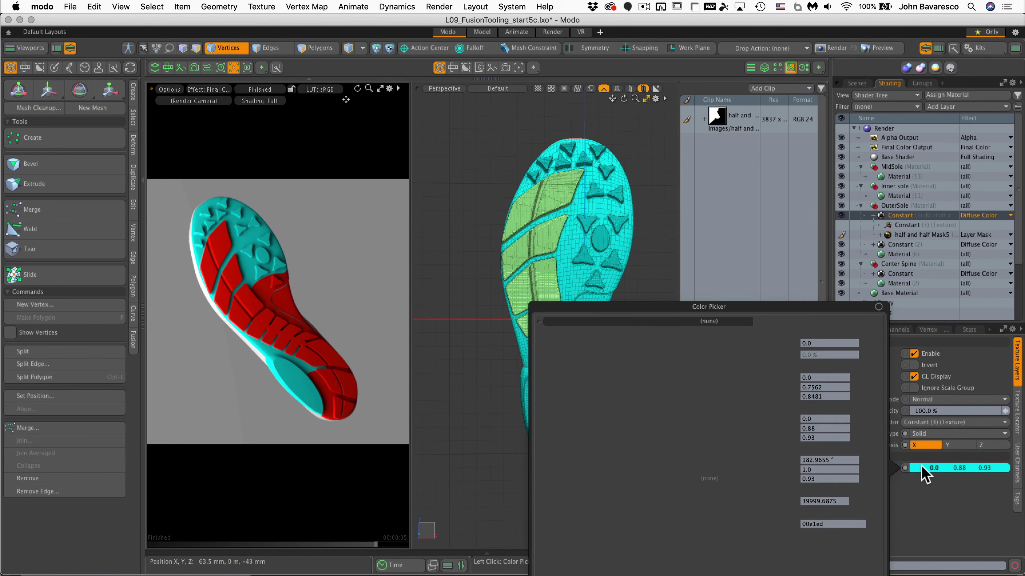
pyautogui.moveTo(554, 408)
pyautogui.mouseDown()
pyautogui.moveTo(563, 441)
pyautogui.moveTo(553, 385)
pyautogui.moveTo(552, 402)
pyautogui.mouseUp()
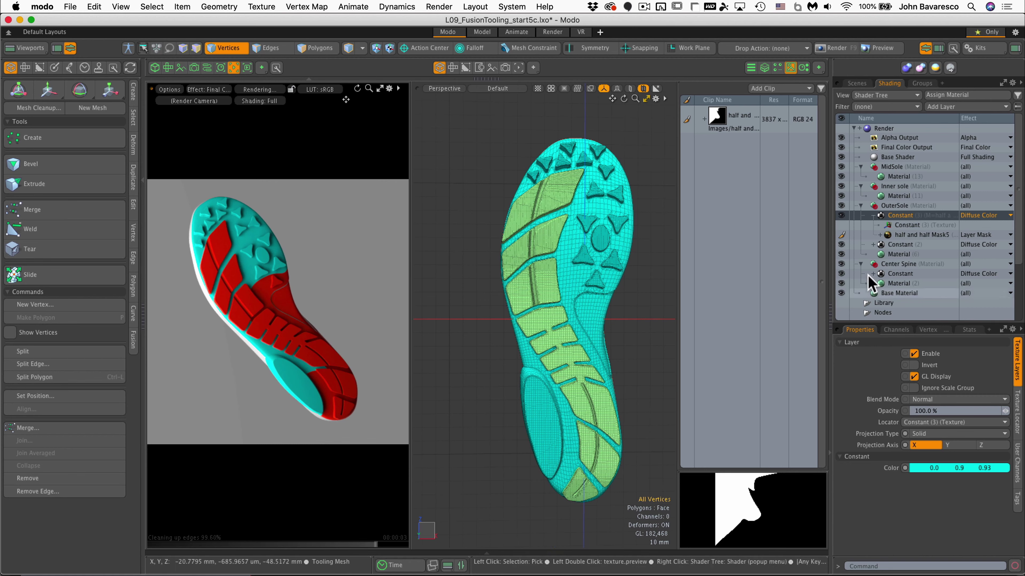
# Change the red Constant layer in the OuterSole group to yellow-green, RGB 0.85, 0.98, 0.0
pyautogui.click(895, 245)
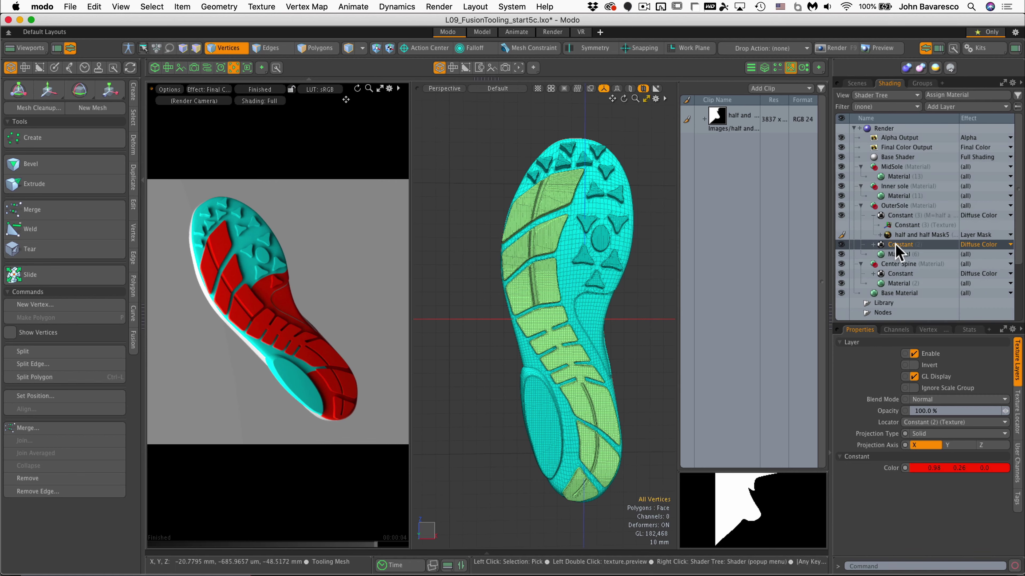
pyautogui.click(923, 470)
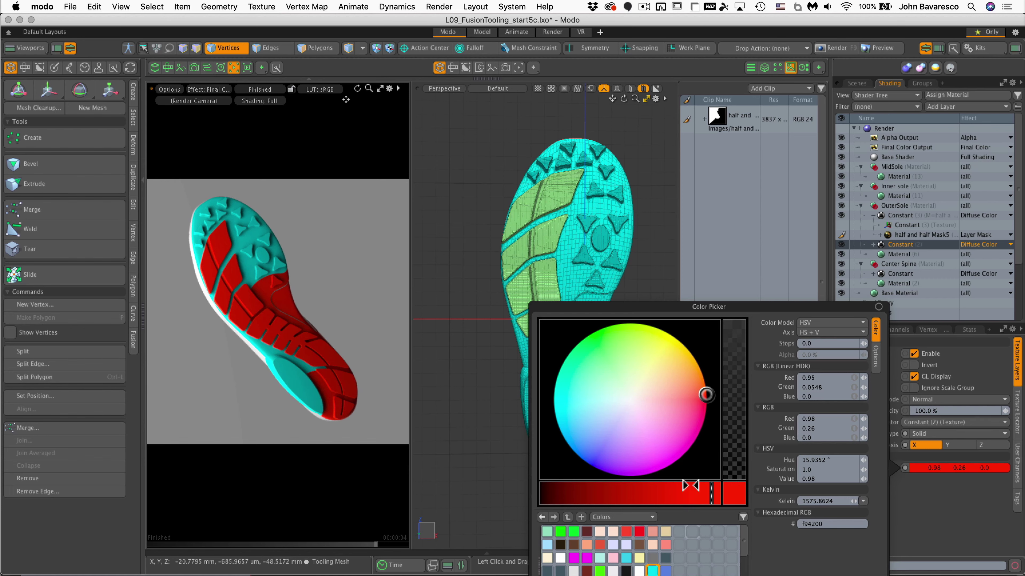
pyautogui.moveTo(703, 396)
pyautogui.mouseDown()
pyautogui.moveTo(701, 355)
pyautogui.moveTo(649, 322)
pyautogui.mouseUp()
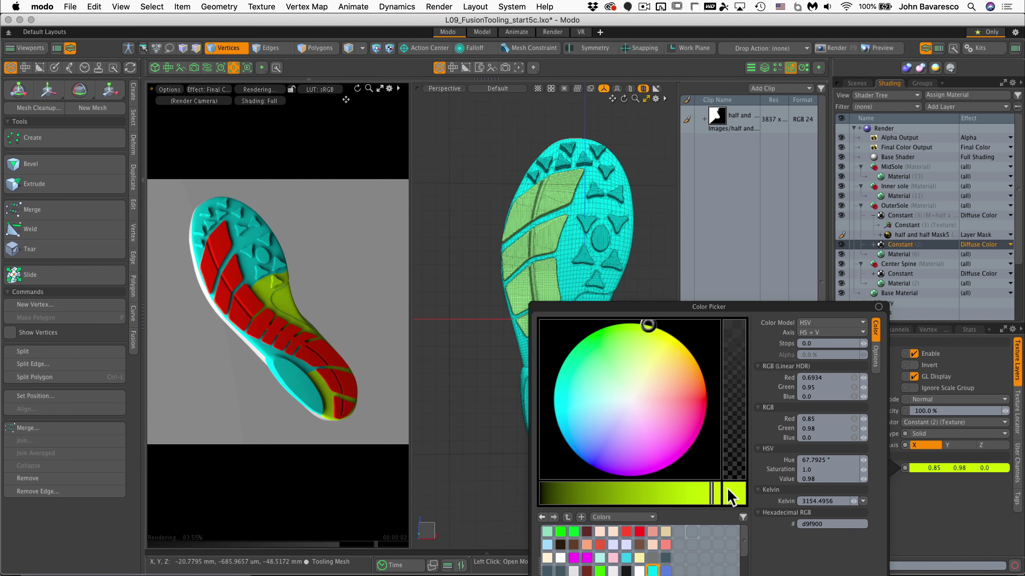
pyautogui.moveTo(676, 565); pyautogui.dragTo(681, 554)
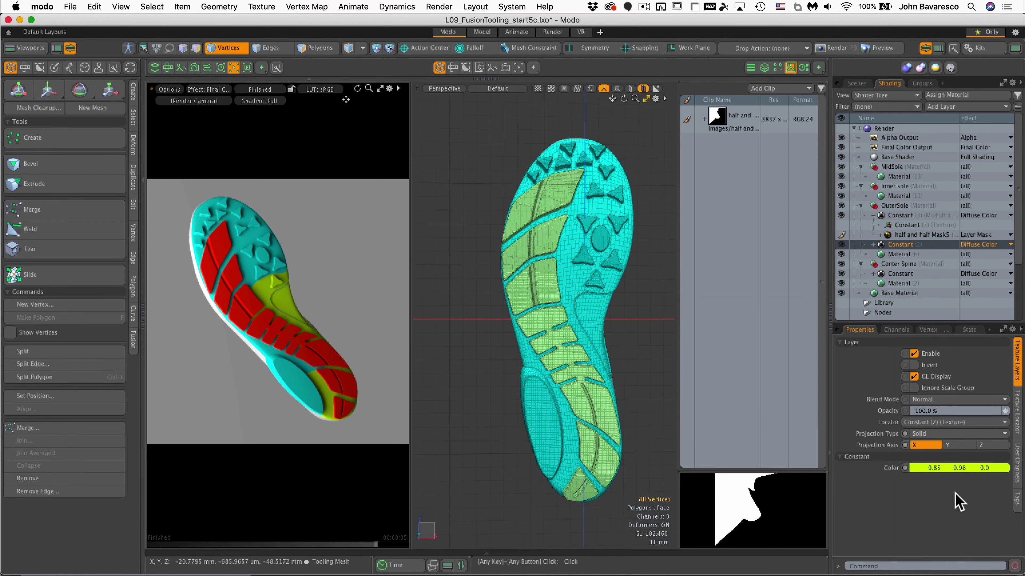
# Recolor the Center Spine Constant layer with the saved yellow-green swatch, RGB 0.85, 0.98, 0.0
pyautogui.click(907, 275)
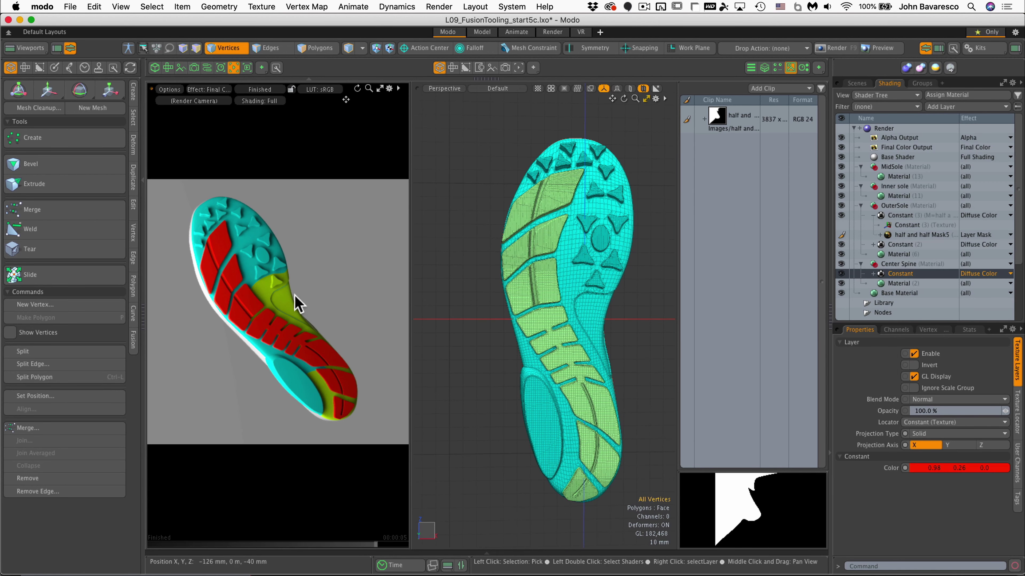
pyautogui.click(924, 469)
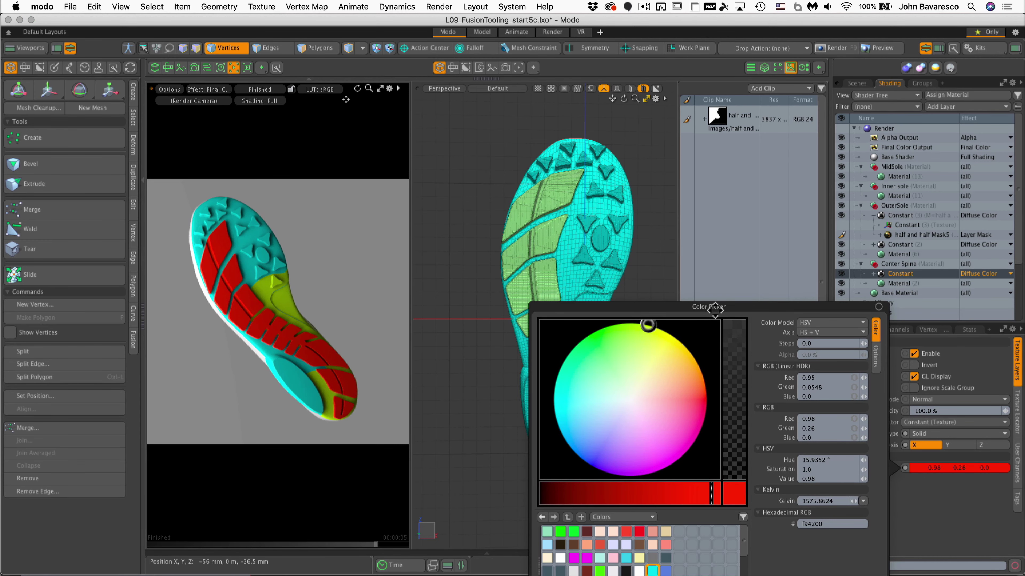
pyautogui.moveTo(717, 285); pyautogui.dragTo(718, 245)
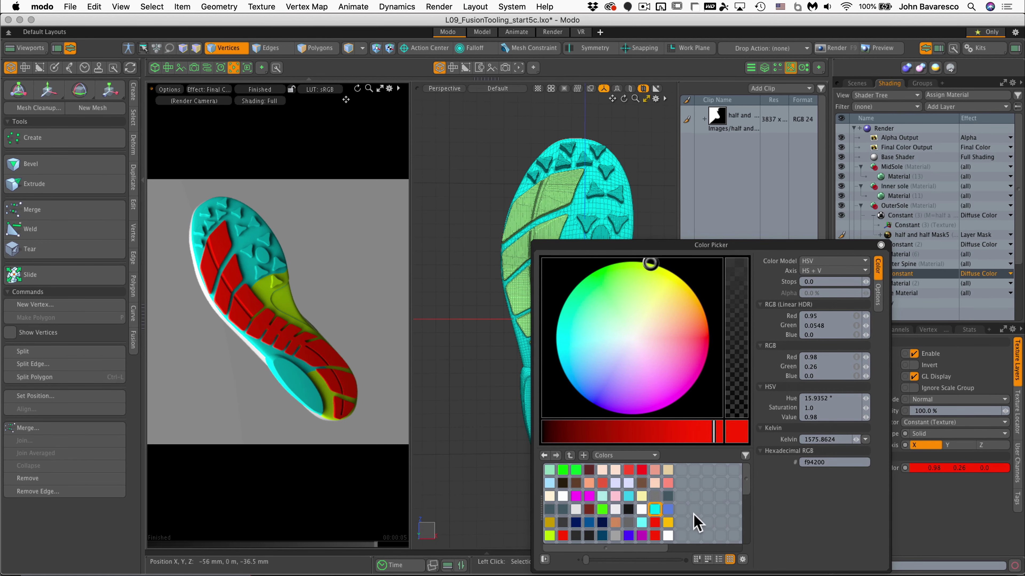
pyautogui.scroll(-3, 698, 523)
pyautogui.scroll(-2, 698, 523)
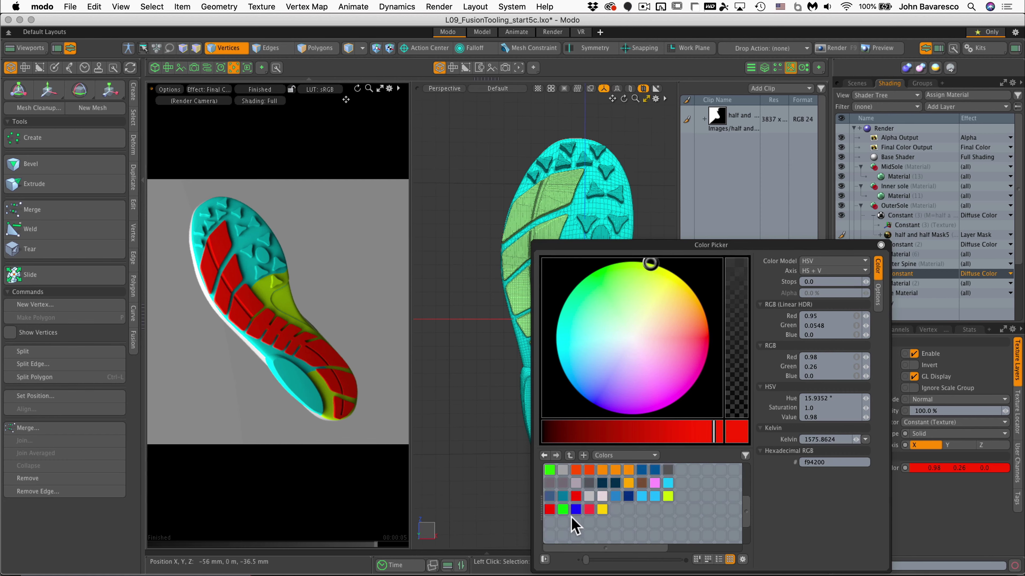
pyautogui.click(563, 510)
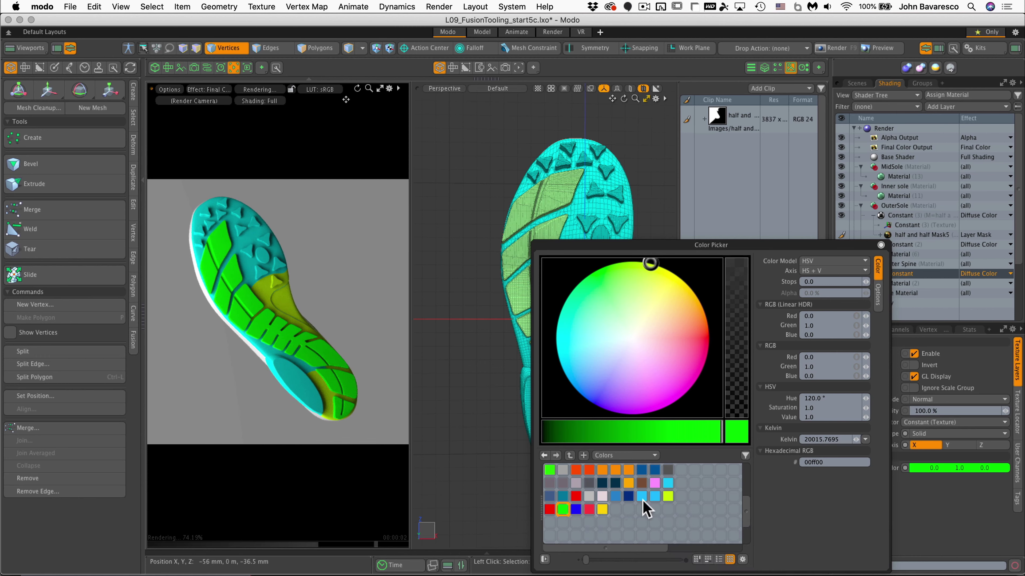
pyautogui.click(668, 496)
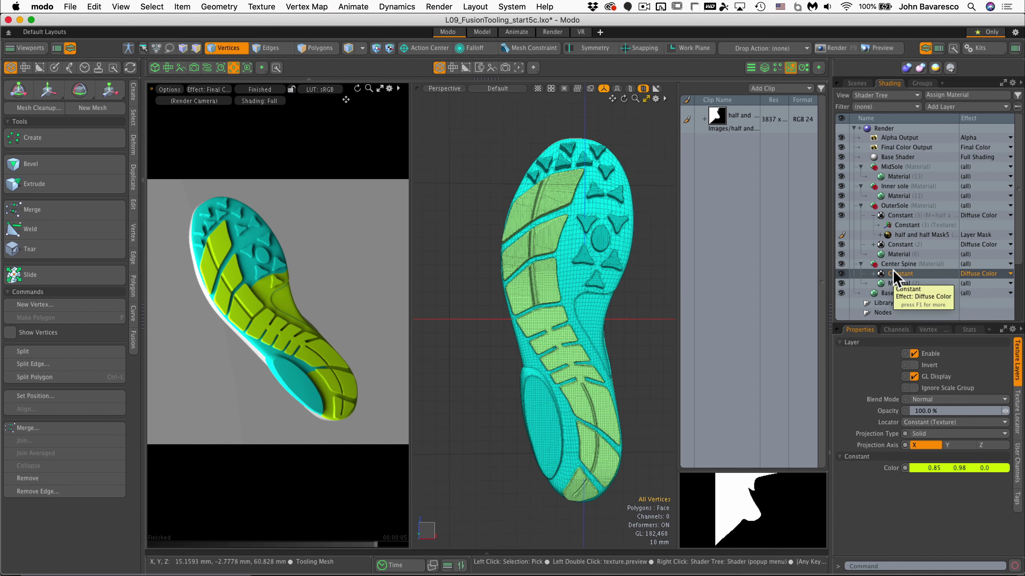
# Delete the unmasked yellow-green Constant layer from the OuterSole group
pyautogui.click(900, 245)
pyautogui.rightClick(900, 253)
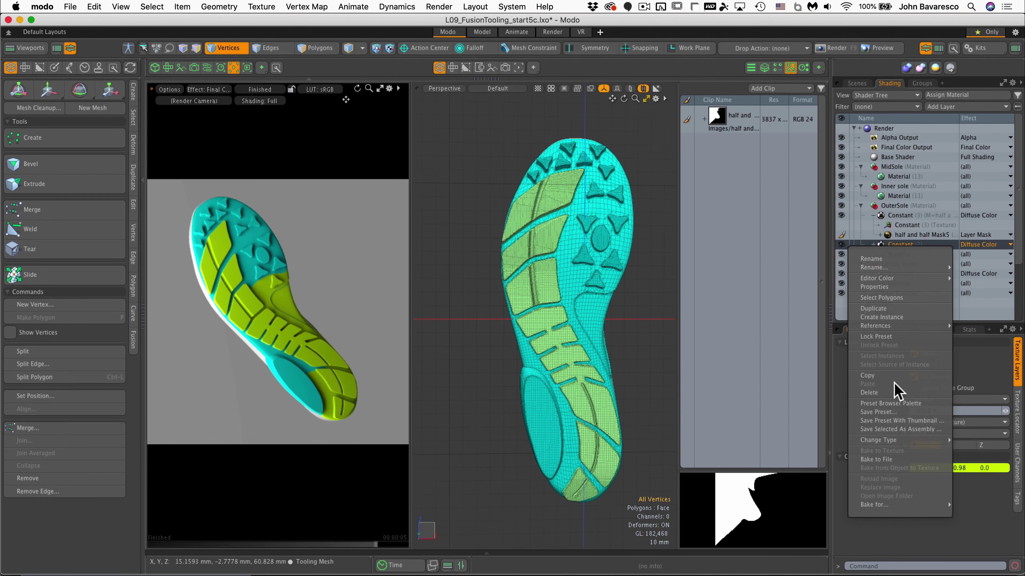
pyautogui.click(869, 392)
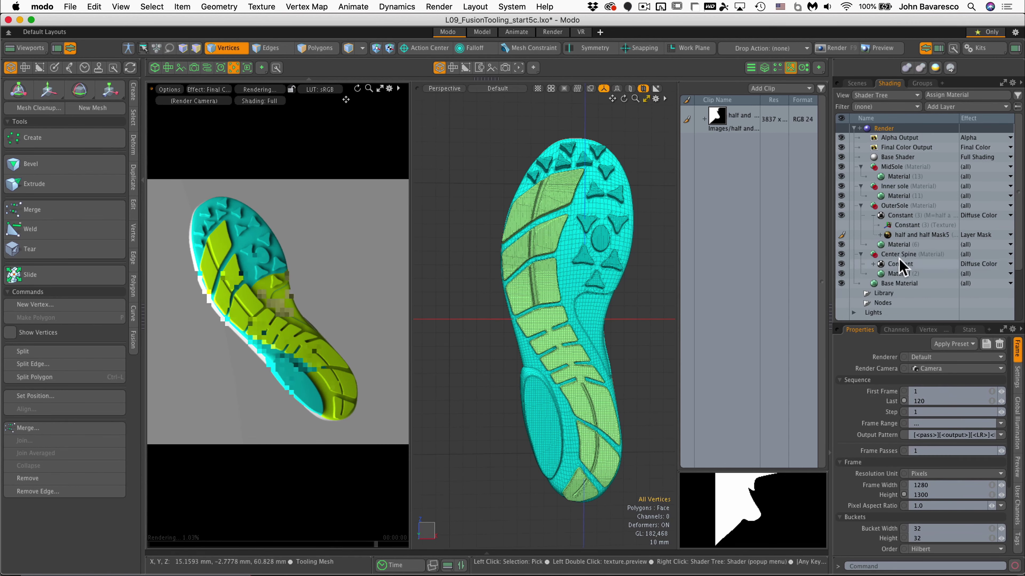
# Create an instance of the Center Spine Constant layer and move it above the material in the OuterSole group
pyautogui.click(900, 265)
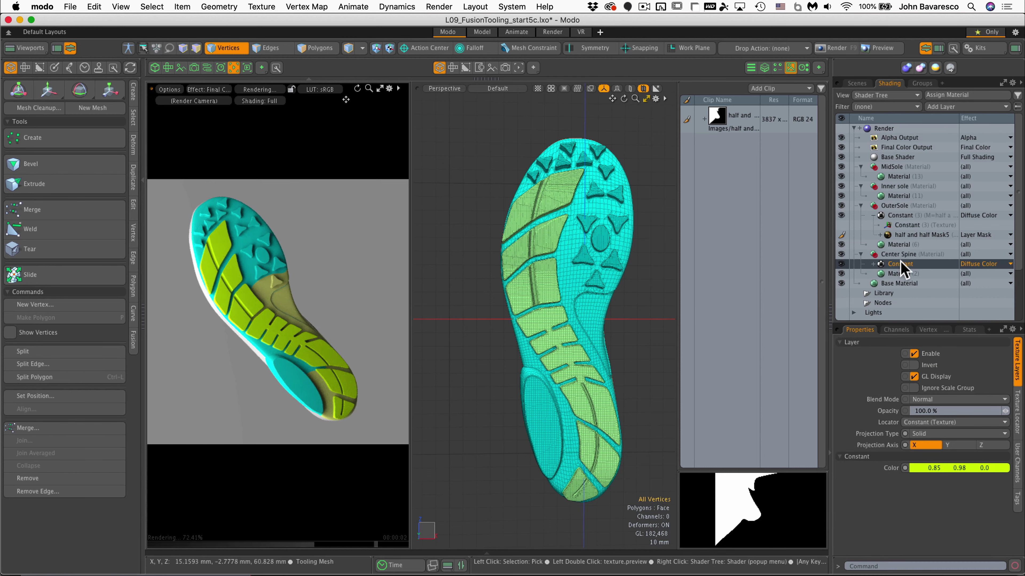
pyautogui.rightClick(901, 269)
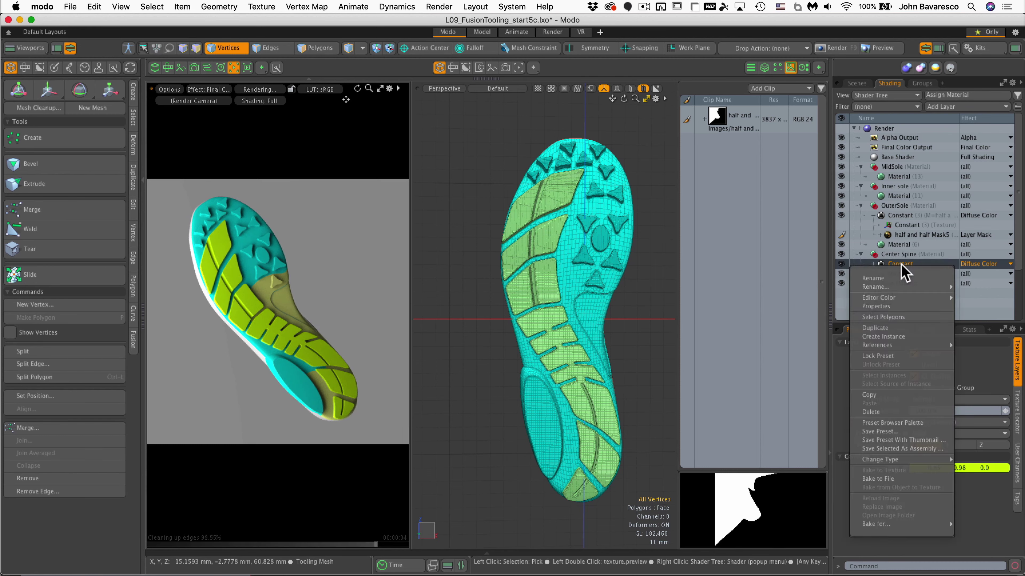
pyautogui.click(896, 328)
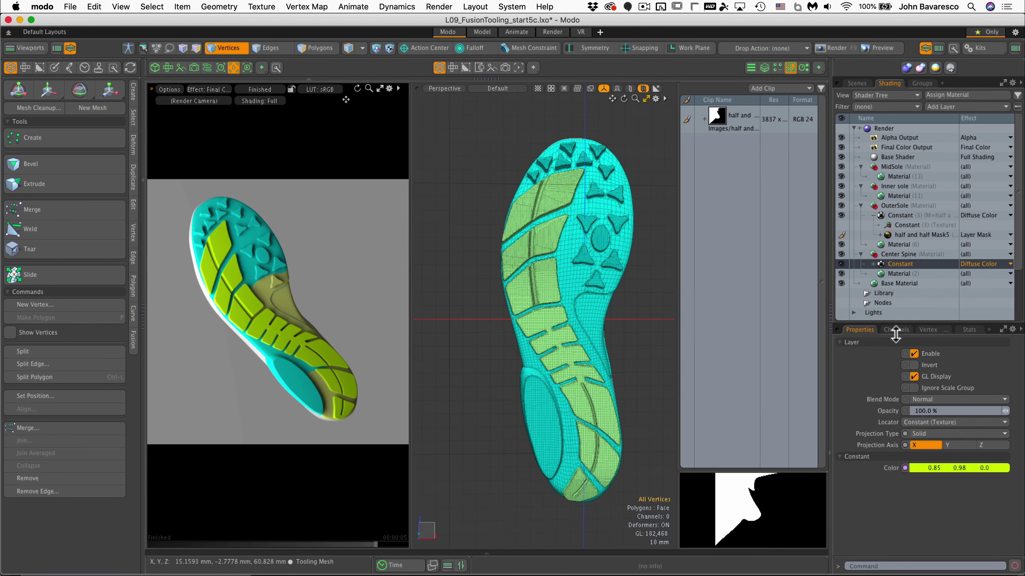
pyautogui.moveTo(899, 266); pyautogui.dragTo(902, 242)
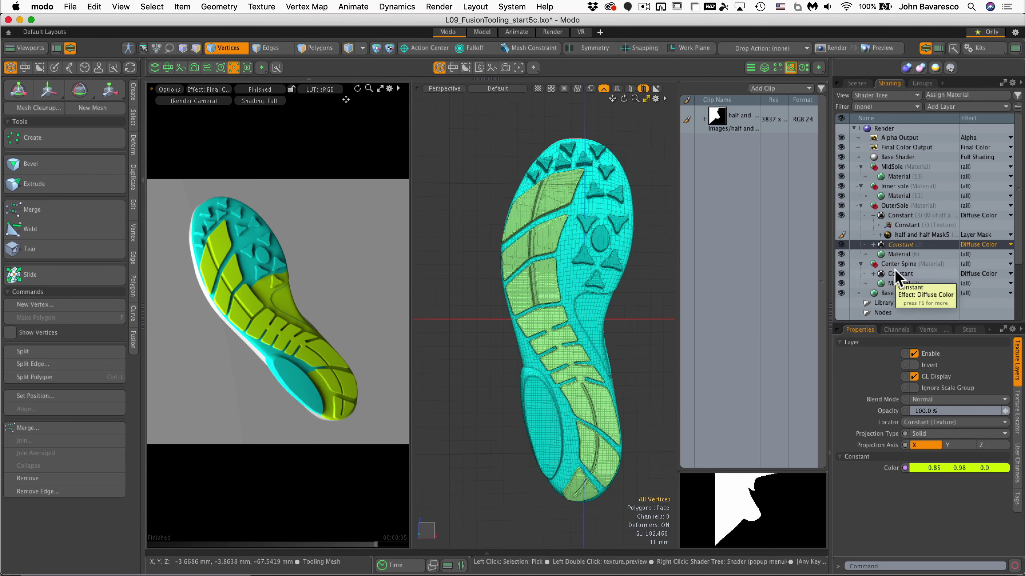
# Set the source Constant layer in the Center Spine group to red, about RGB 0.98, 0.14, 0.0
pyautogui.click(897, 273)
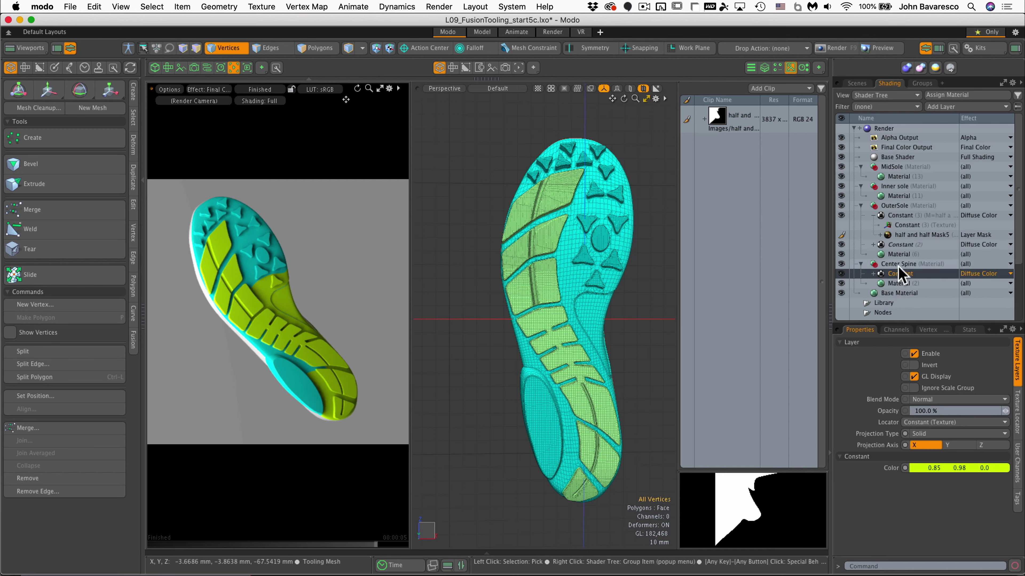
pyautogui.click(927, 468)
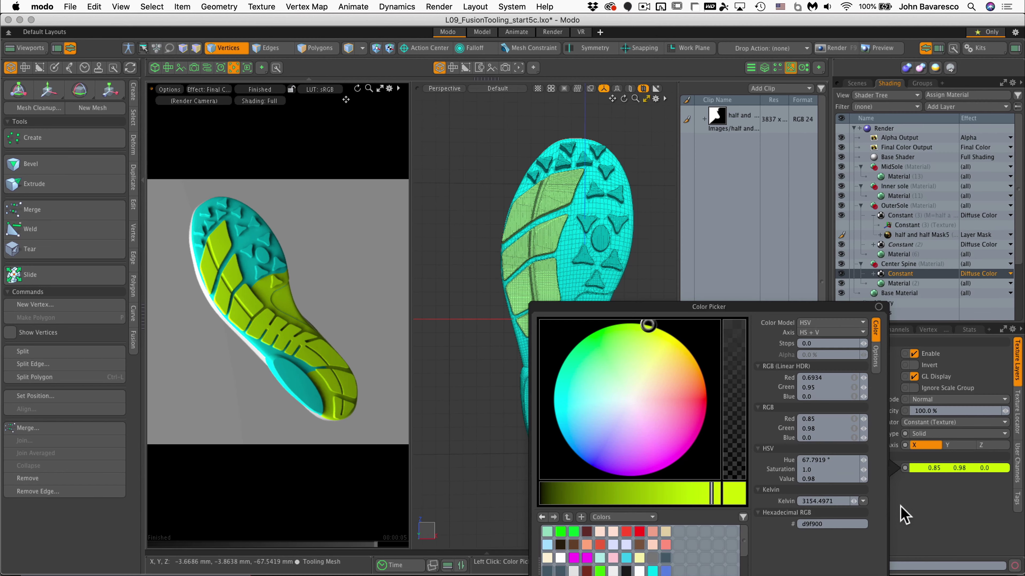
pyautogui.moveTo(717, 380); pyautogui.dragTo(705, 398)
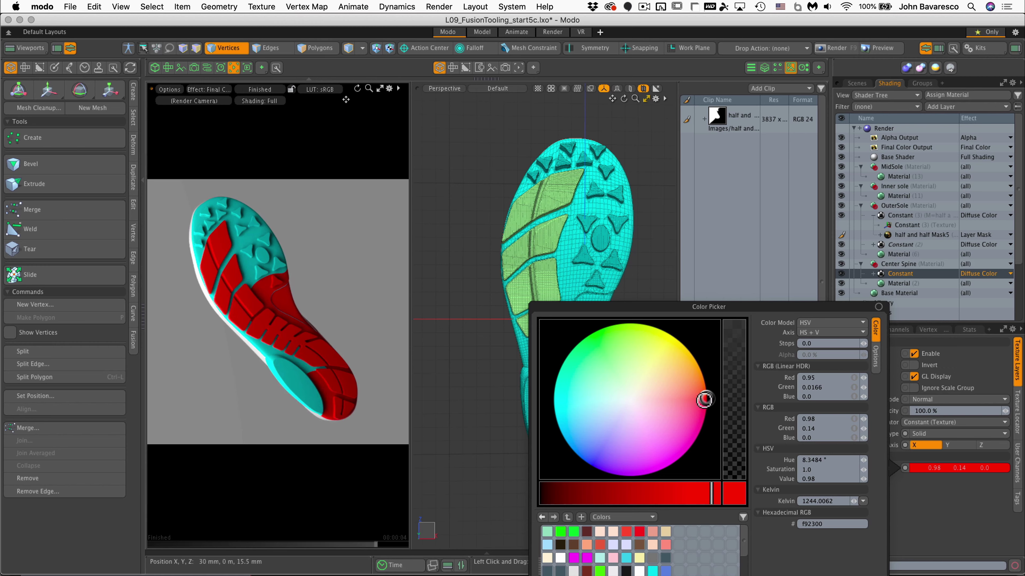
pyautogui.moveTo(704, 400); pyautogui.dragTo(704, 398)
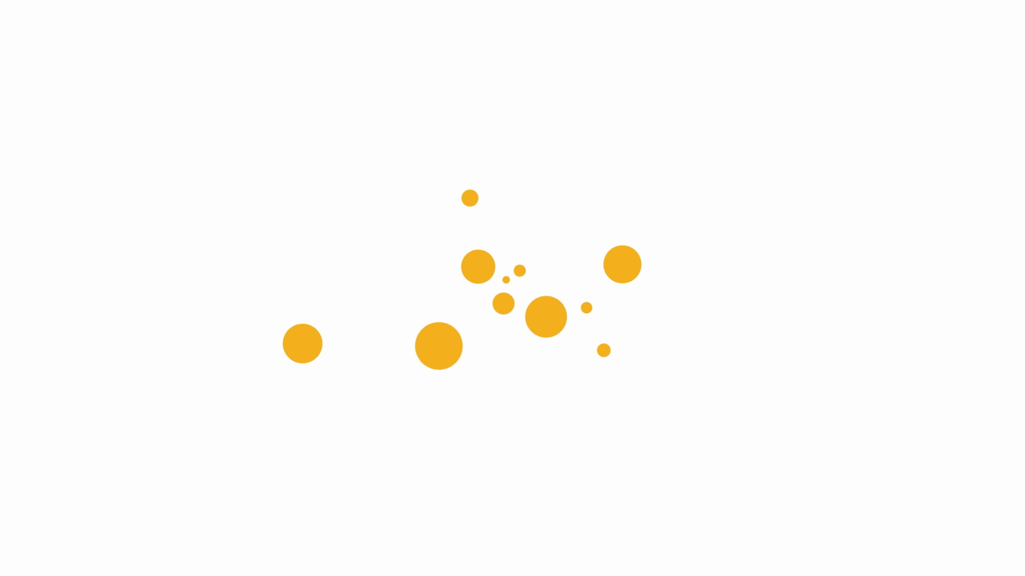